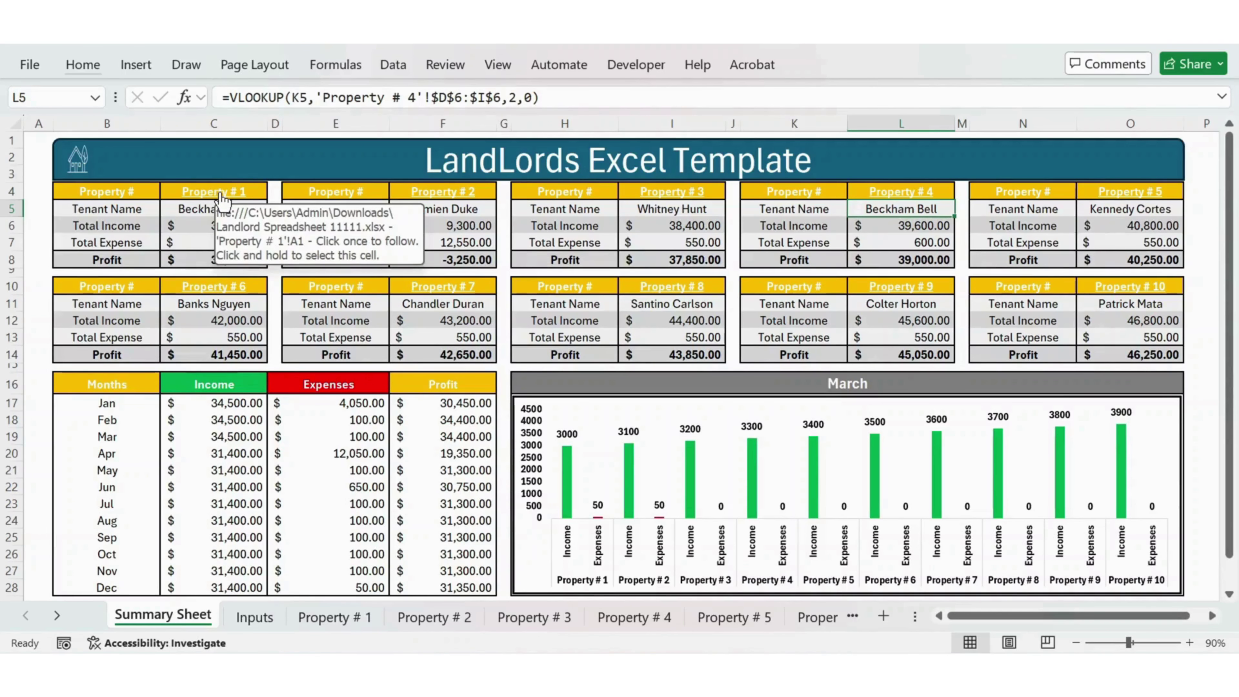
- Visit the Property # 1 sheet from the dashboard and return, then examine January's income, expenses and profit formulas in the monthly summary
click(221, 195)
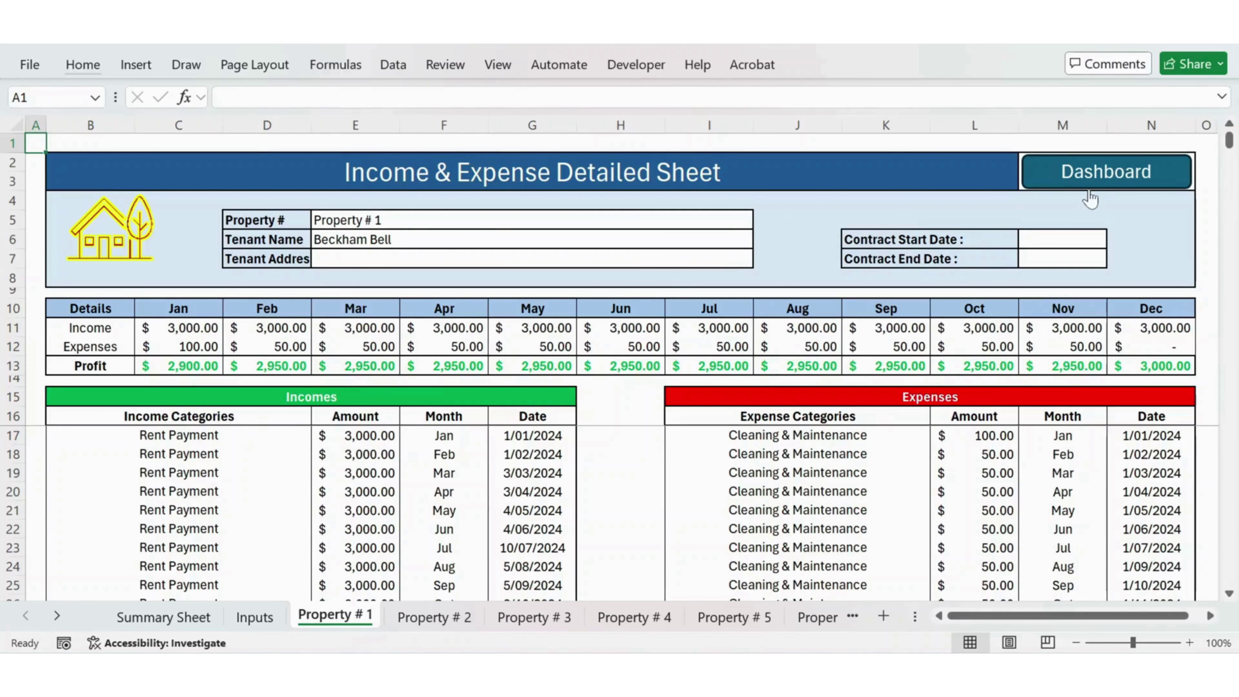
click(1101, 181)
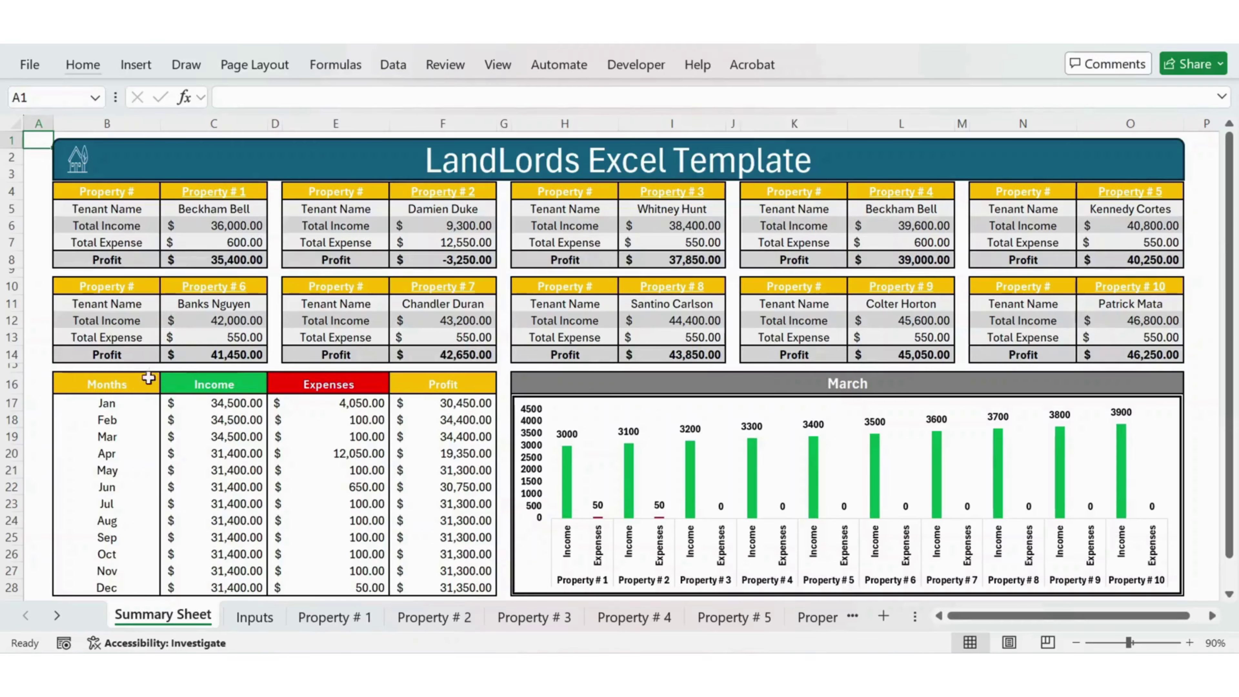
click(214, 403)
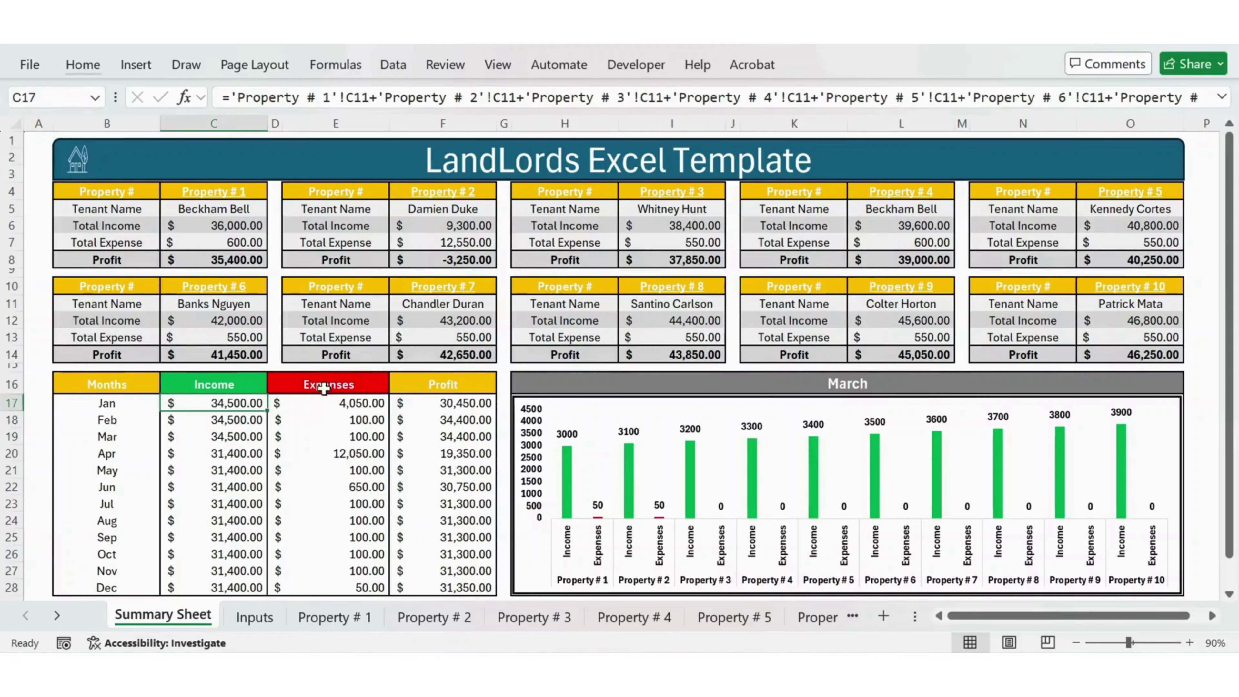
click(332, 401)
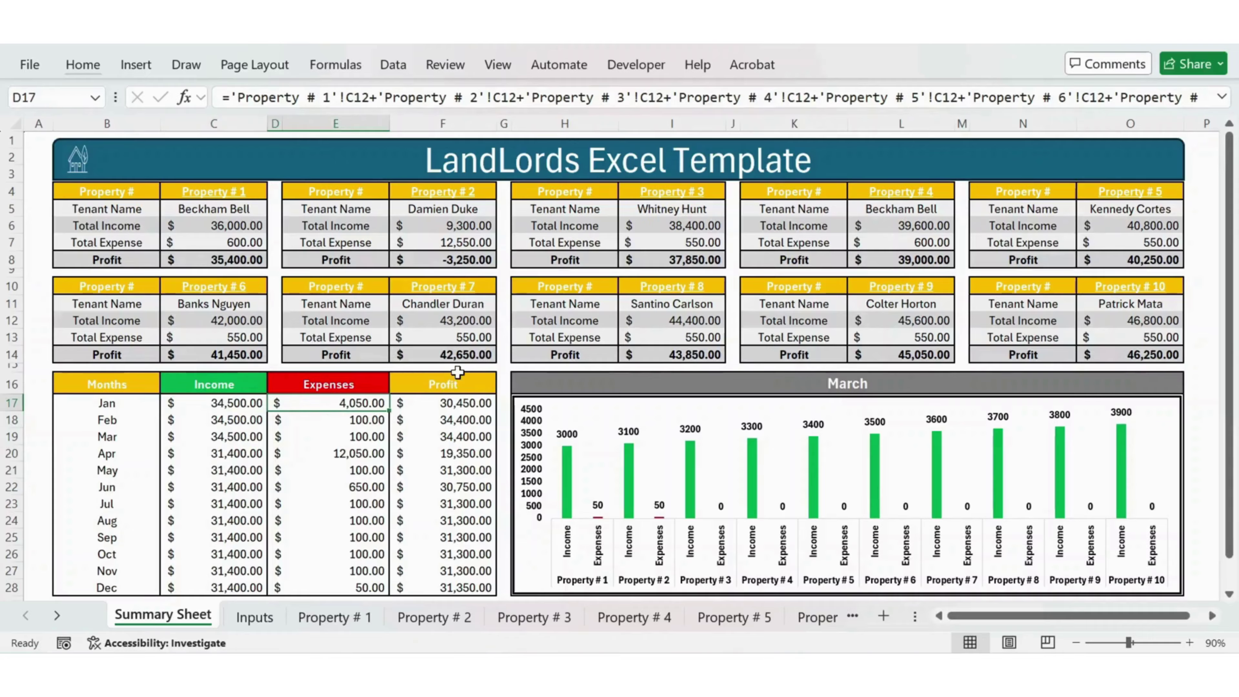
click(453, 404)
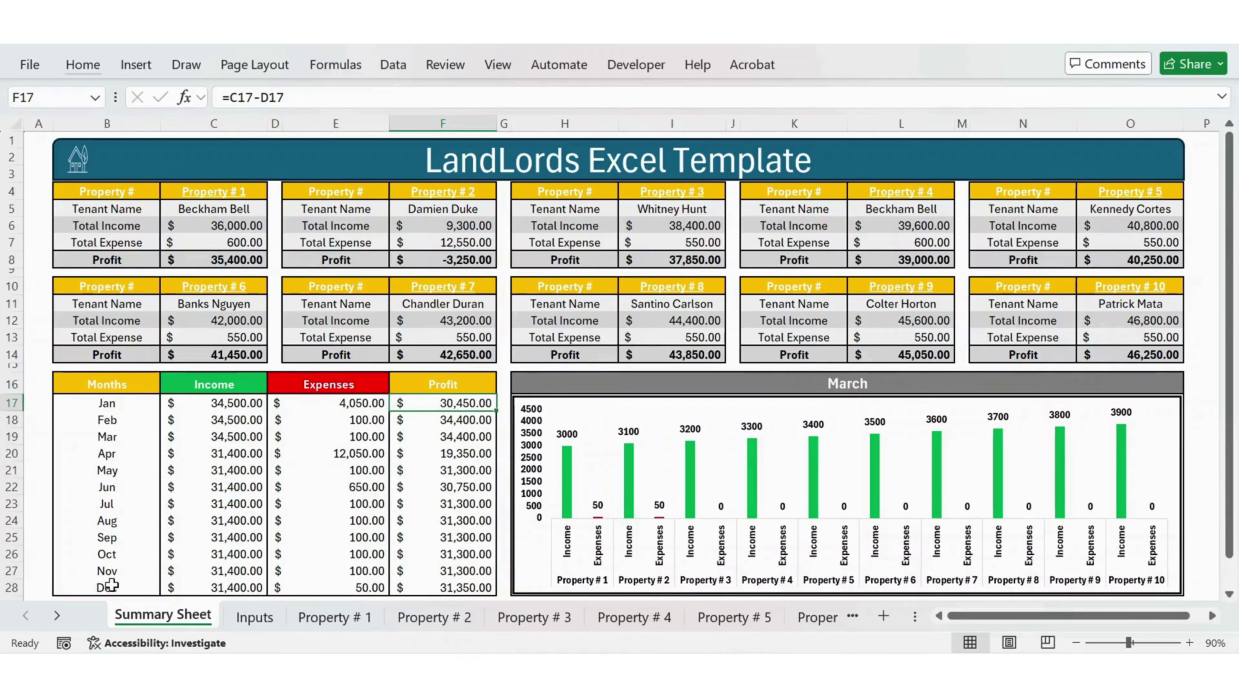
- Set the Summary Sheet's property income and expense chart to April
click(817, 385)
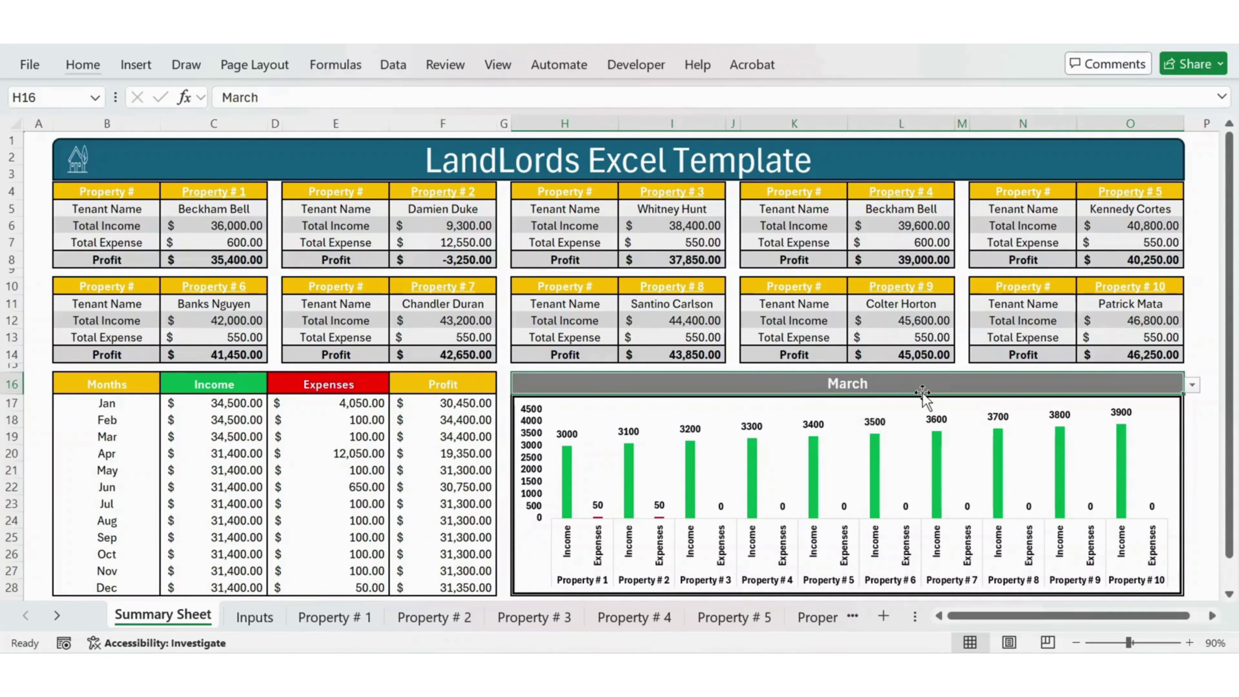
click(1193, 385)
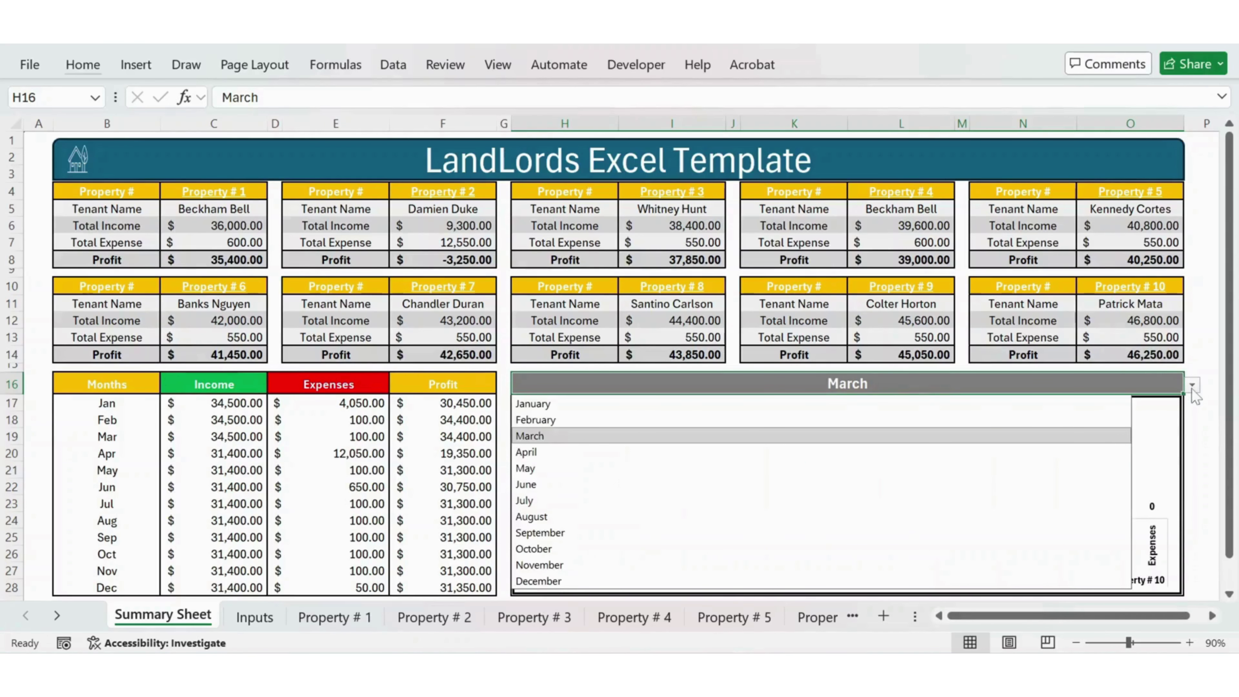
click(921, 454)
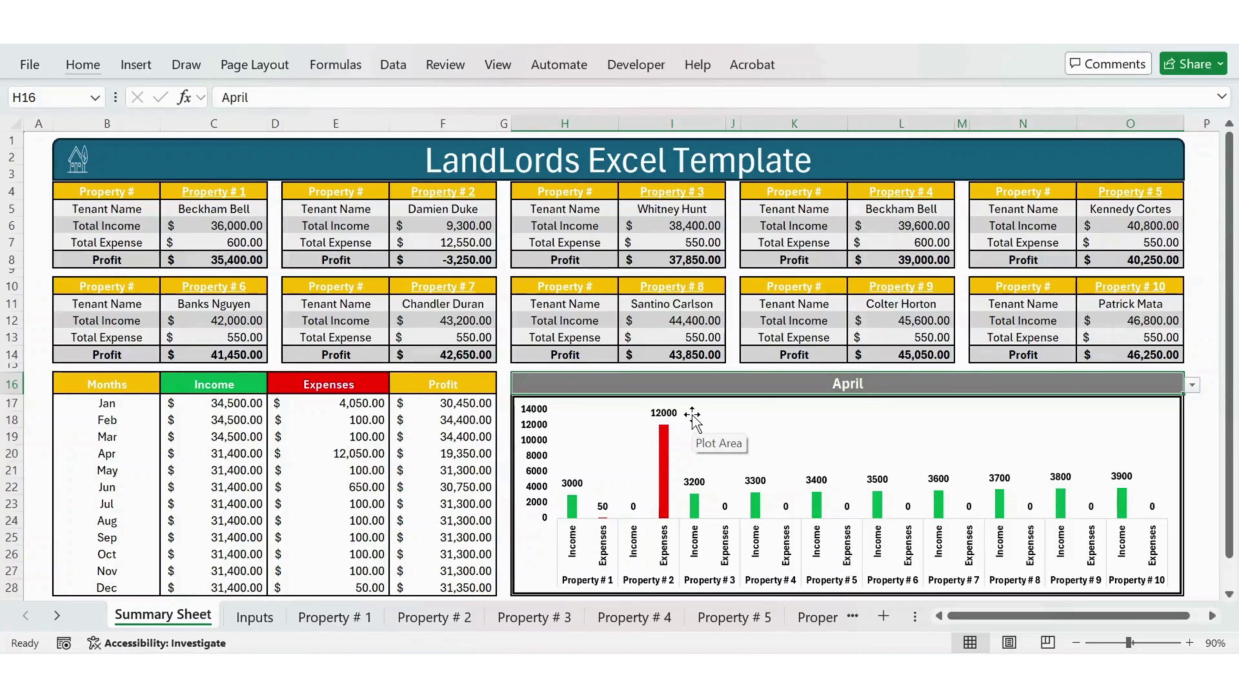
- Switch the property chart to May for comparison and return it to April
click(1192, 385)
click(967, 470)
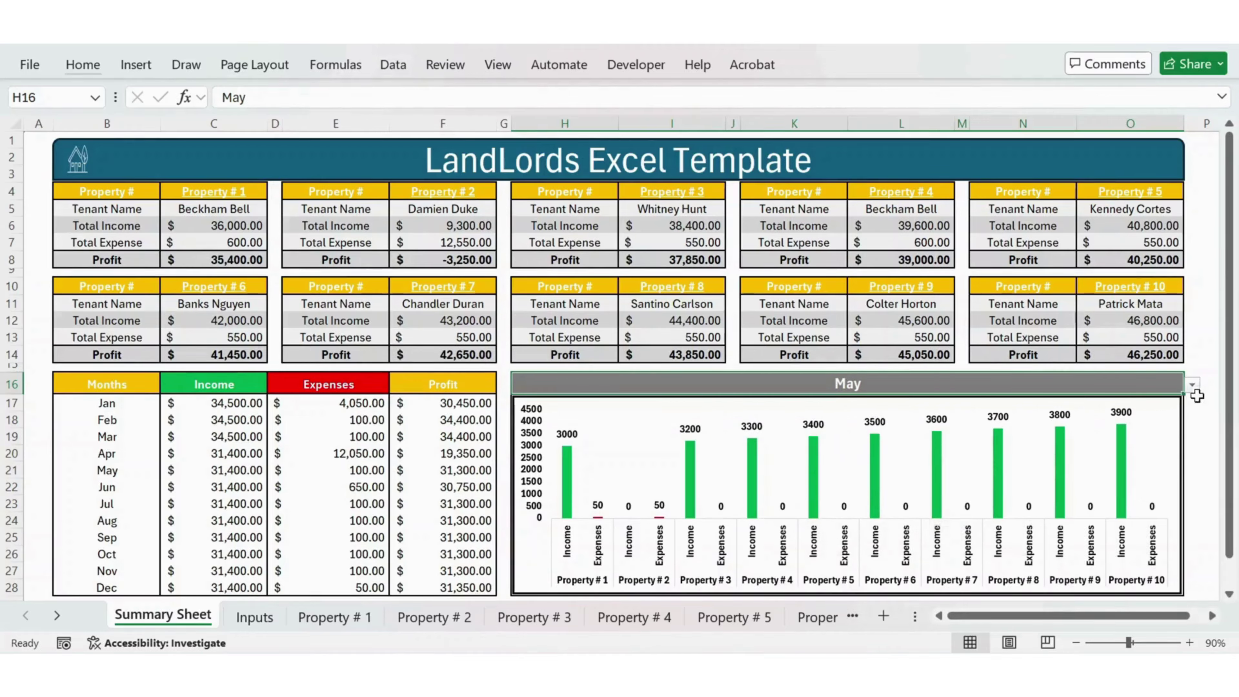
click(1192, 385)
click(954, 451)
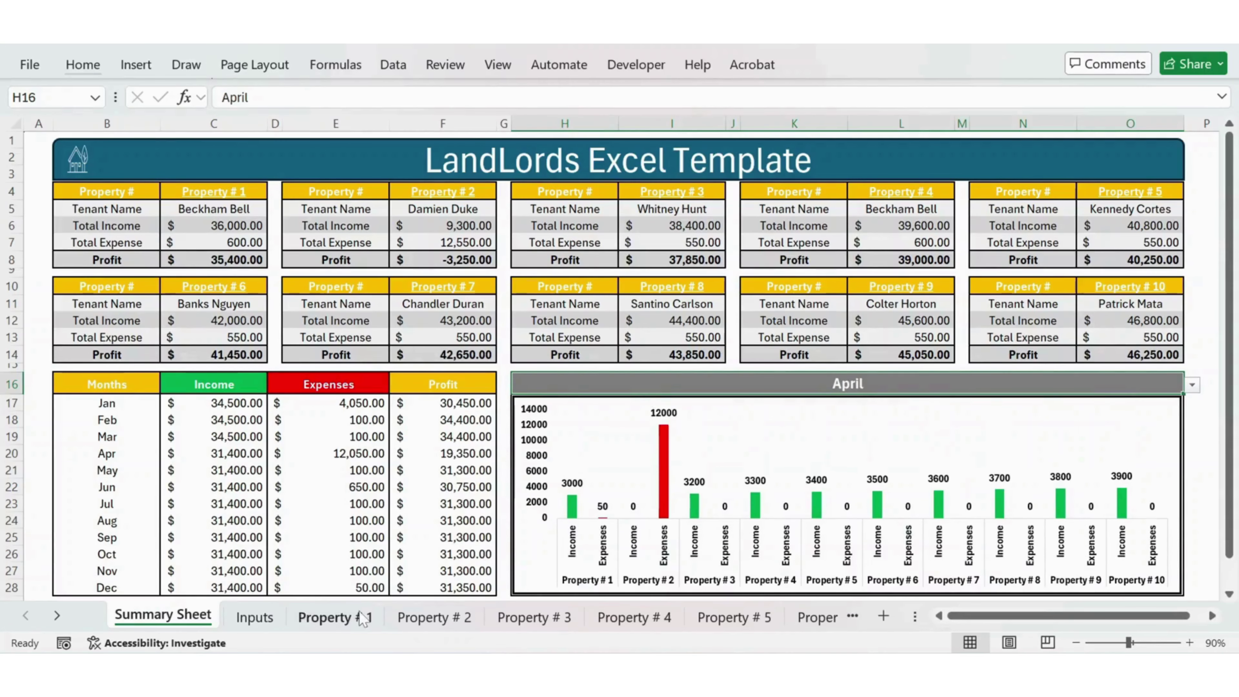
- Replace the tenant's full name on the Property # 1 sheet and check the entry on the Summary Sheet
click(362, 619)
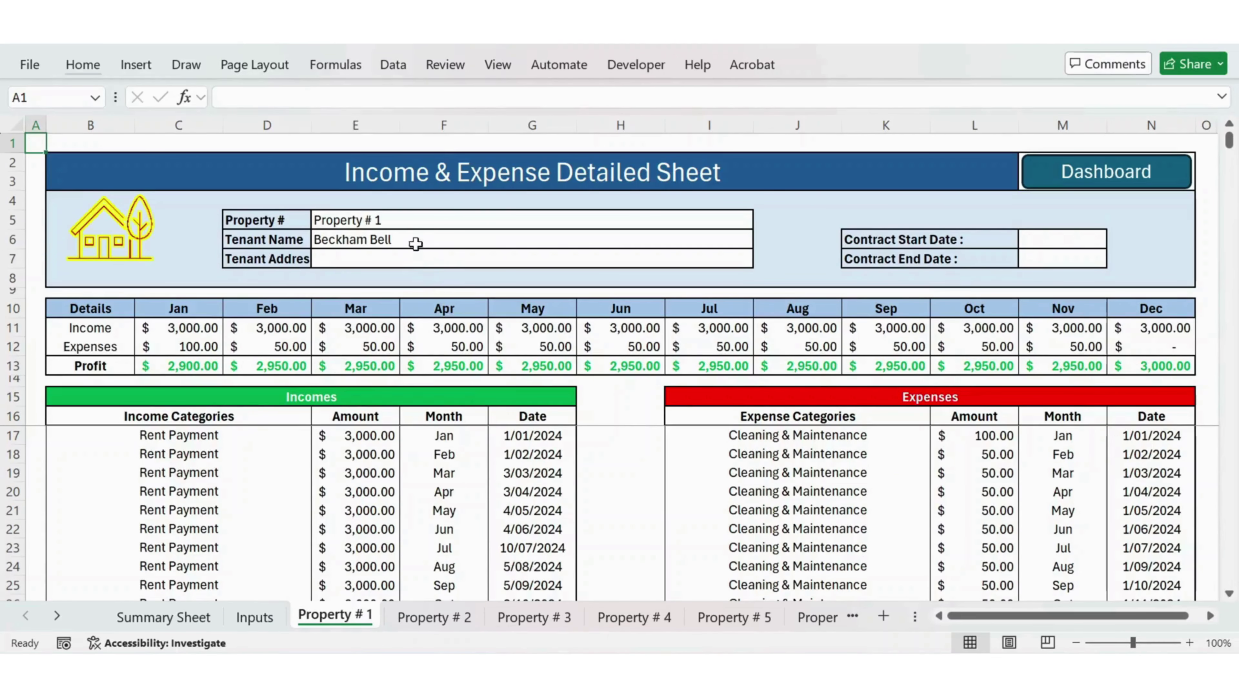
click(299, 220)
click(361, 220)
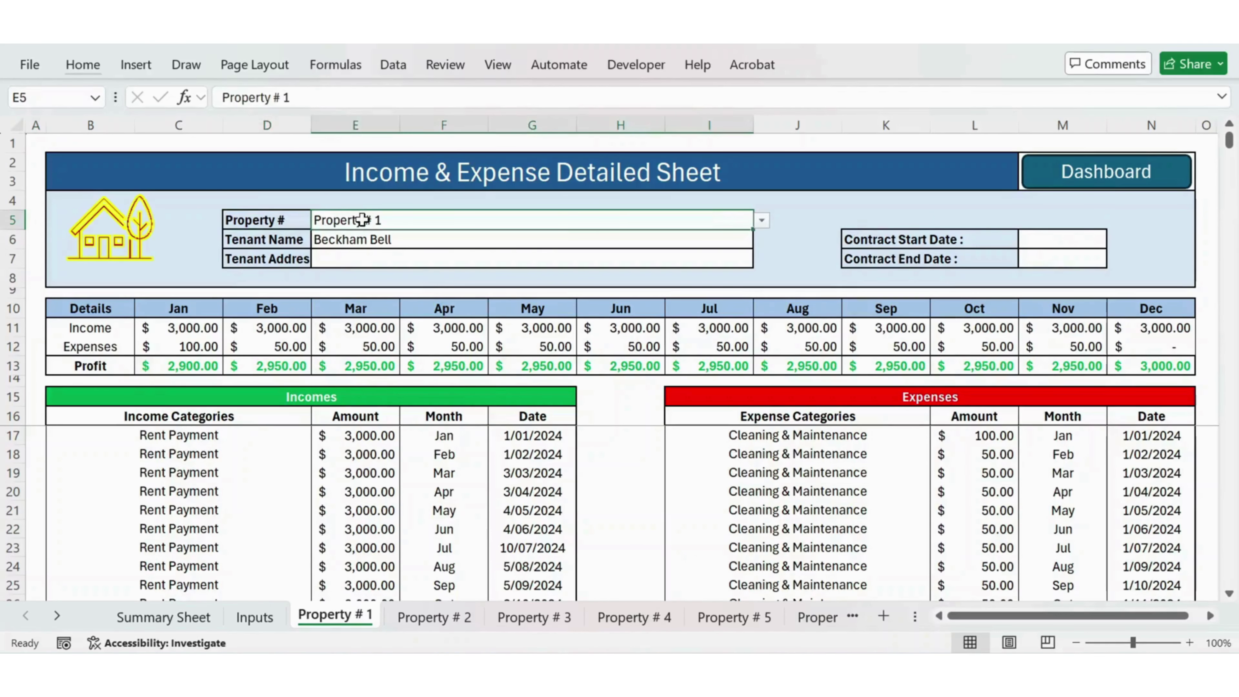
click(353, 243)
click(353, 253)
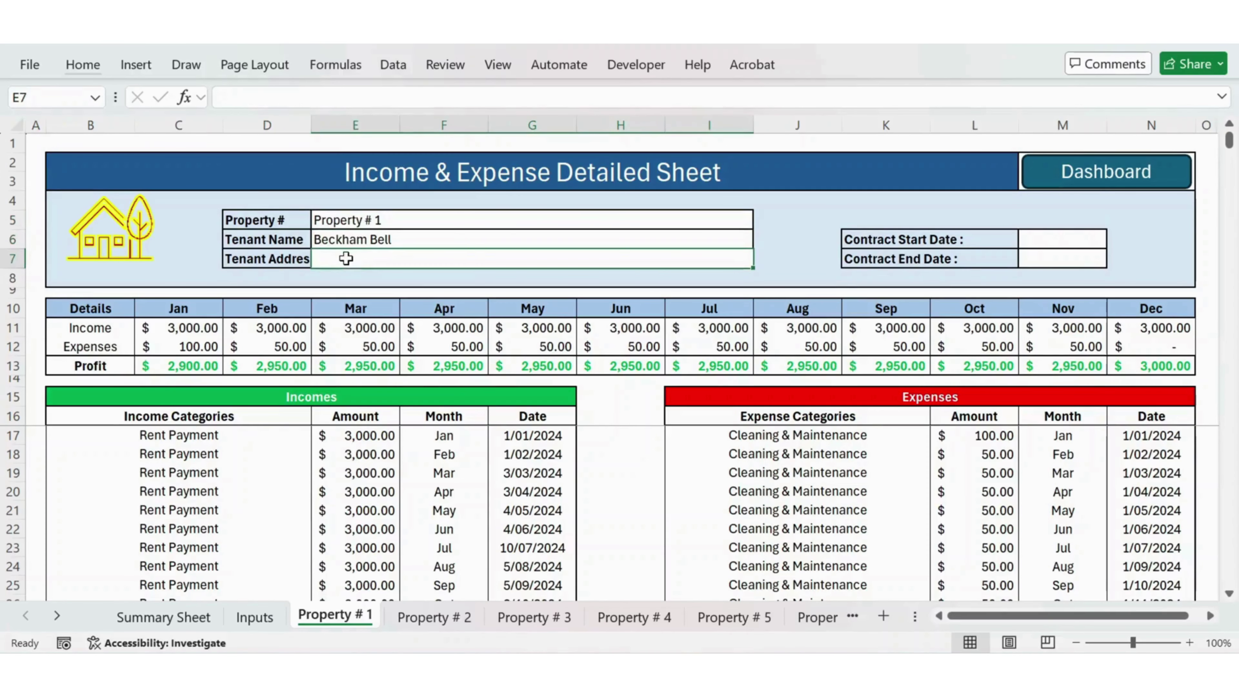
click(348, 239)
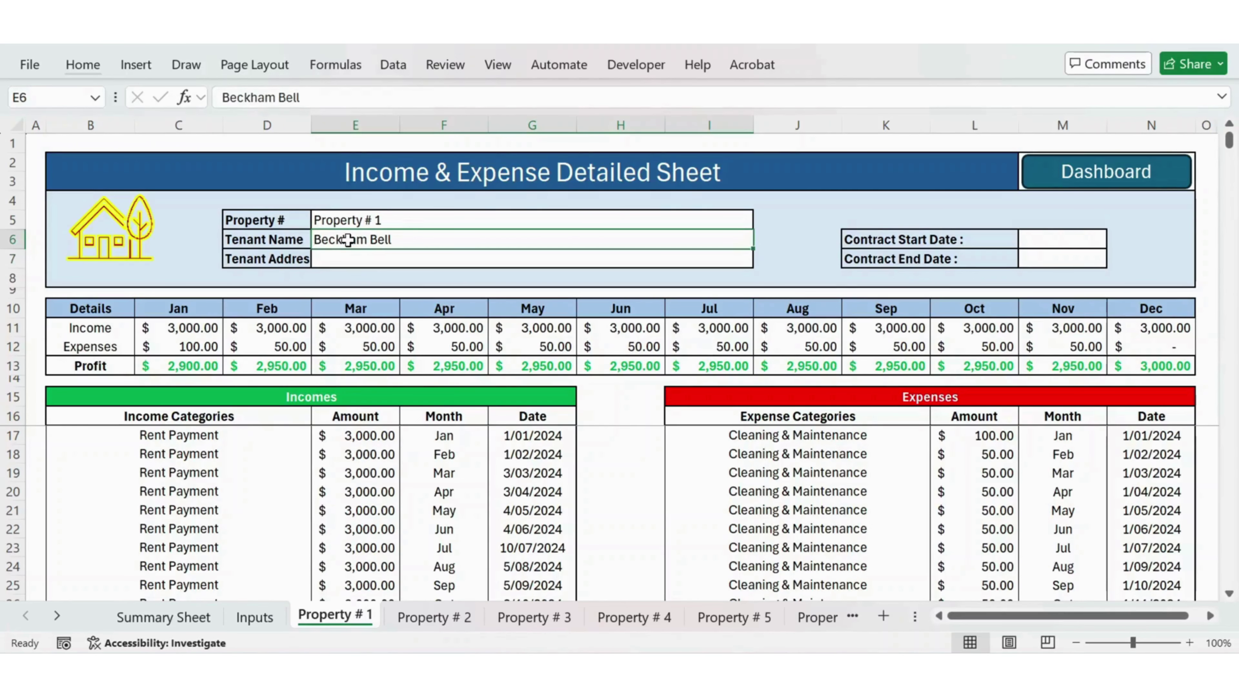
text(John Smith)
key(Return)
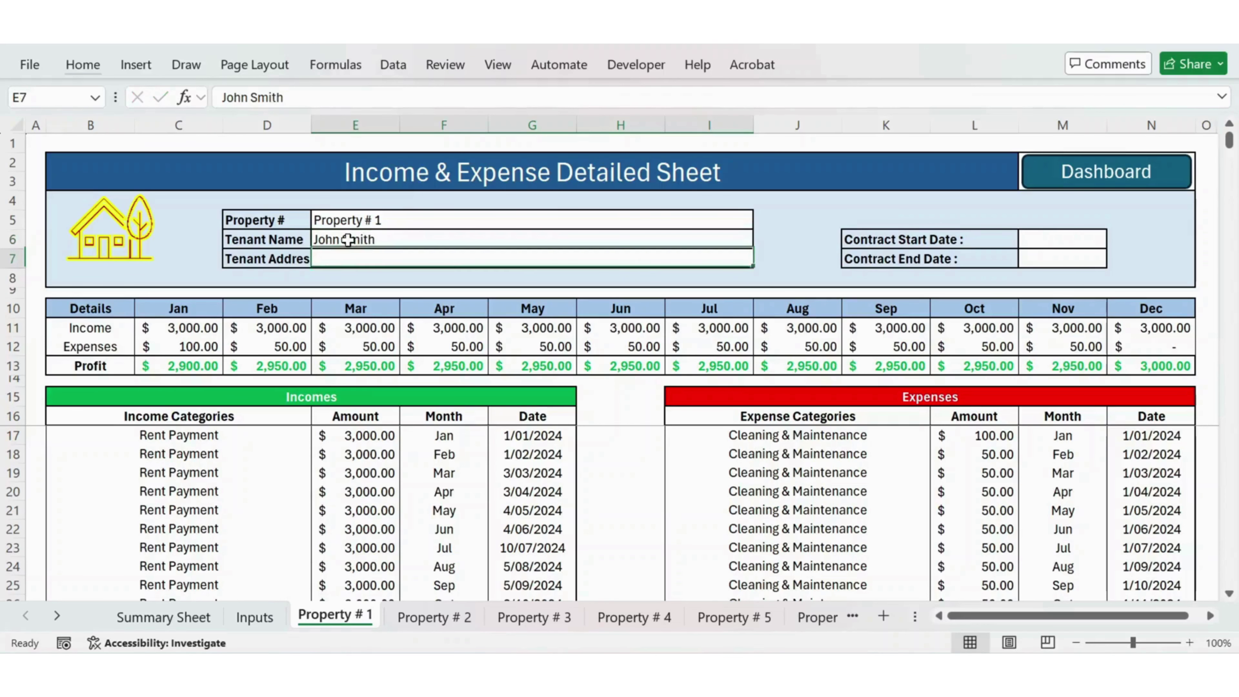
click(163, 619)
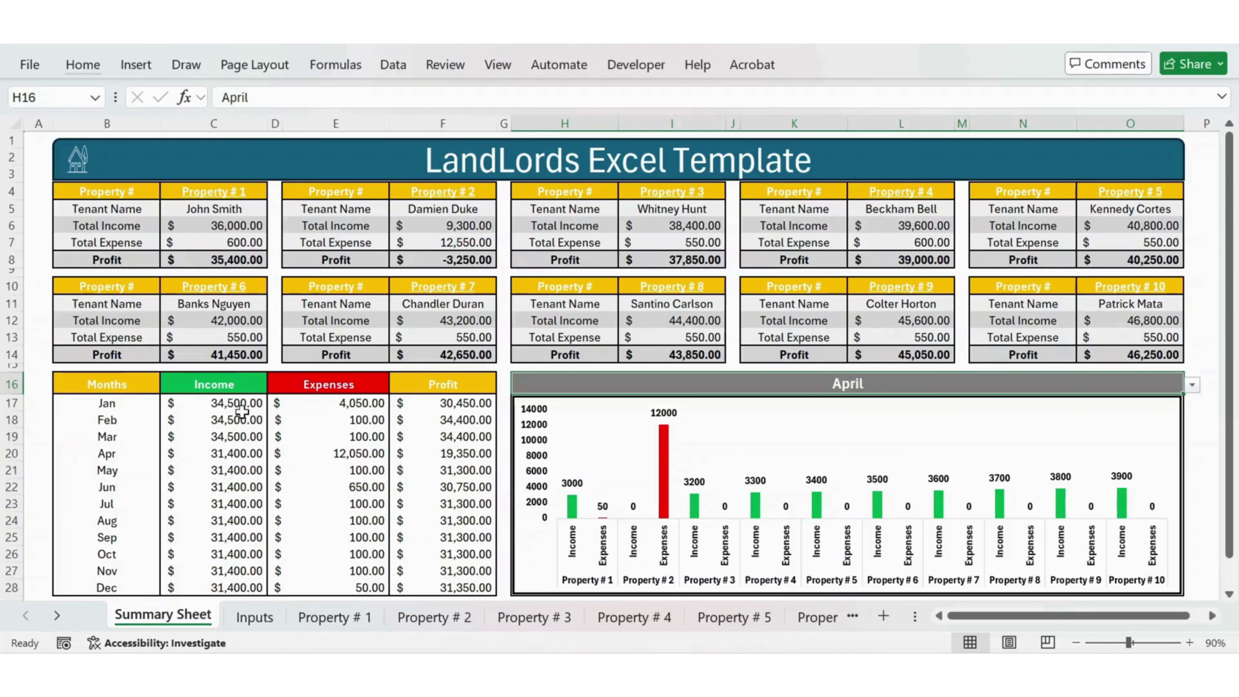
- Examine the formulas behind January's income, expenses and profit on the Property # 1 sheet
click(330, 599)
click(335, 617)
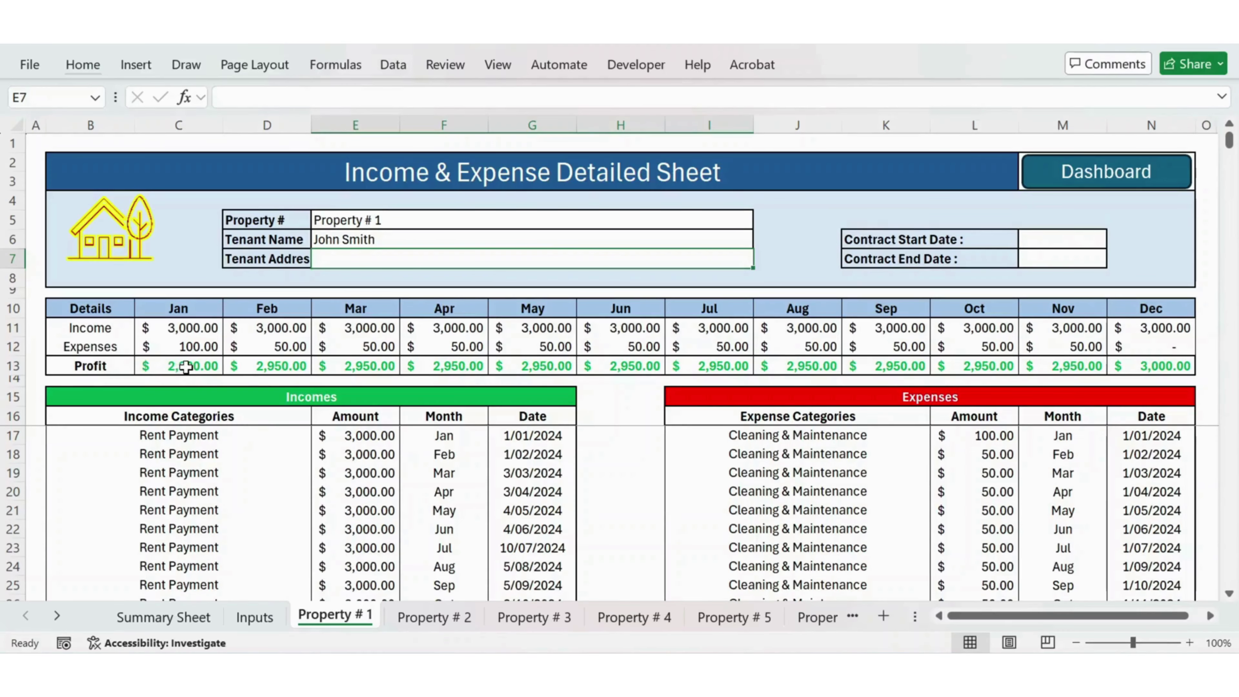
click(195, 334)
click(202, 346)
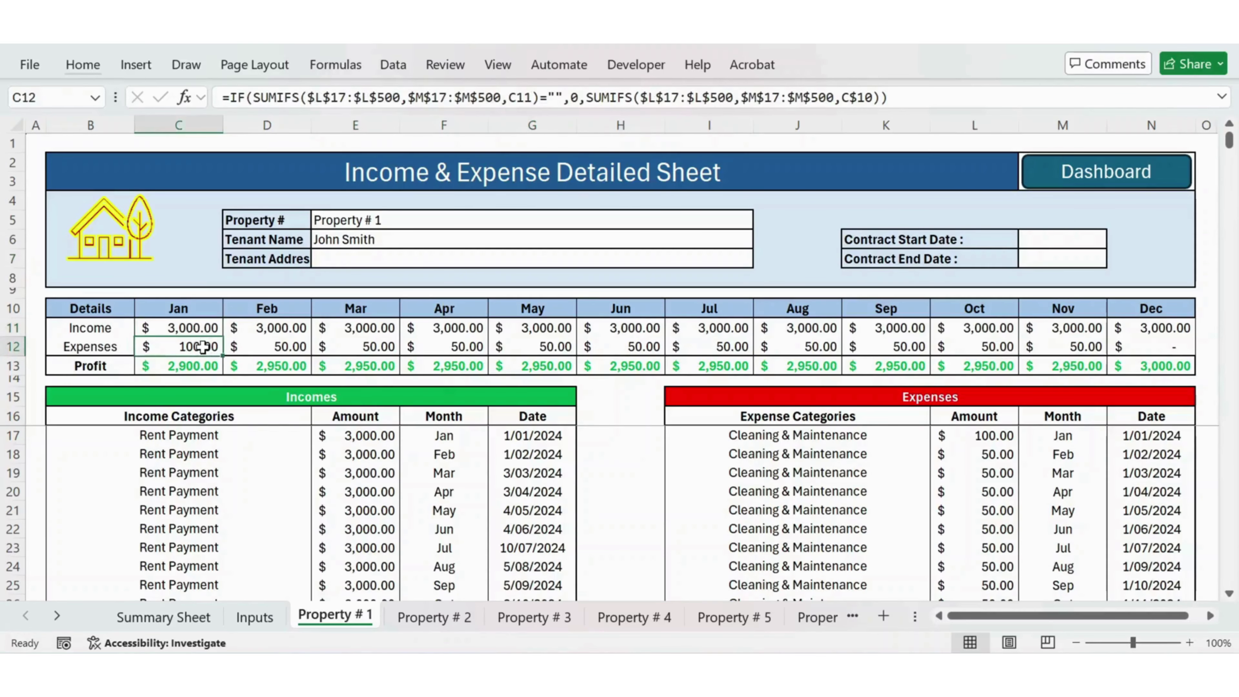
click(202, 365)
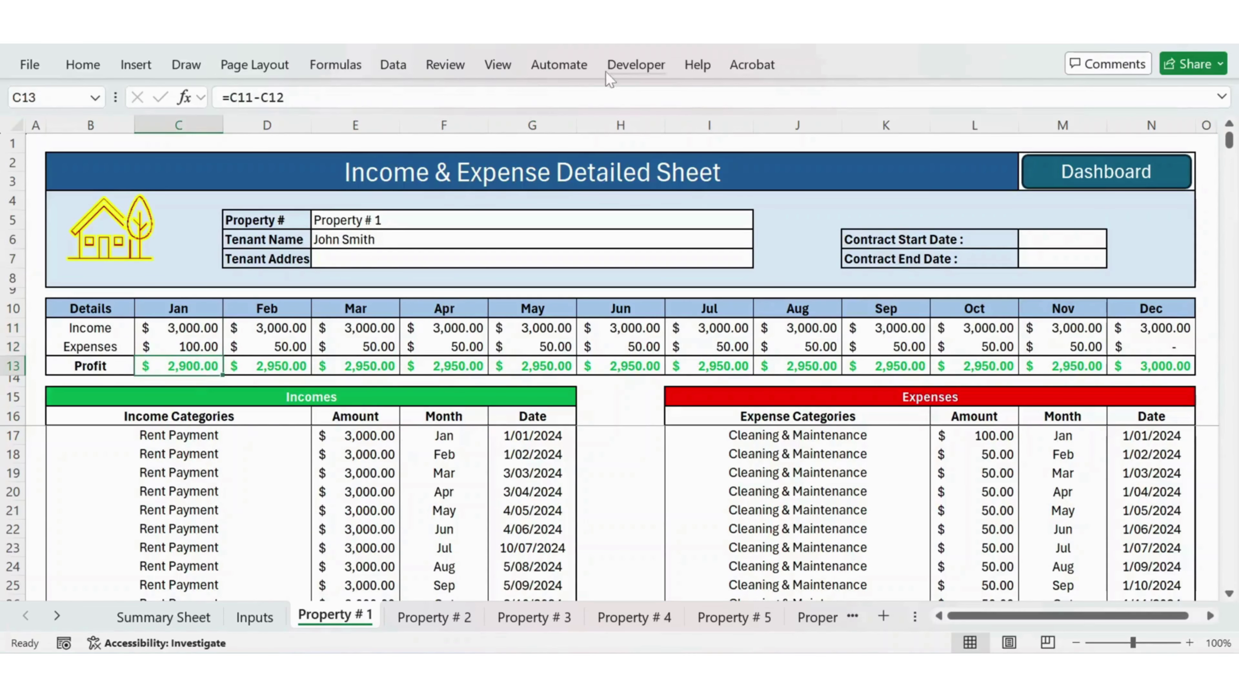
click(381, 98)
key(Escape)
click(203, 344)
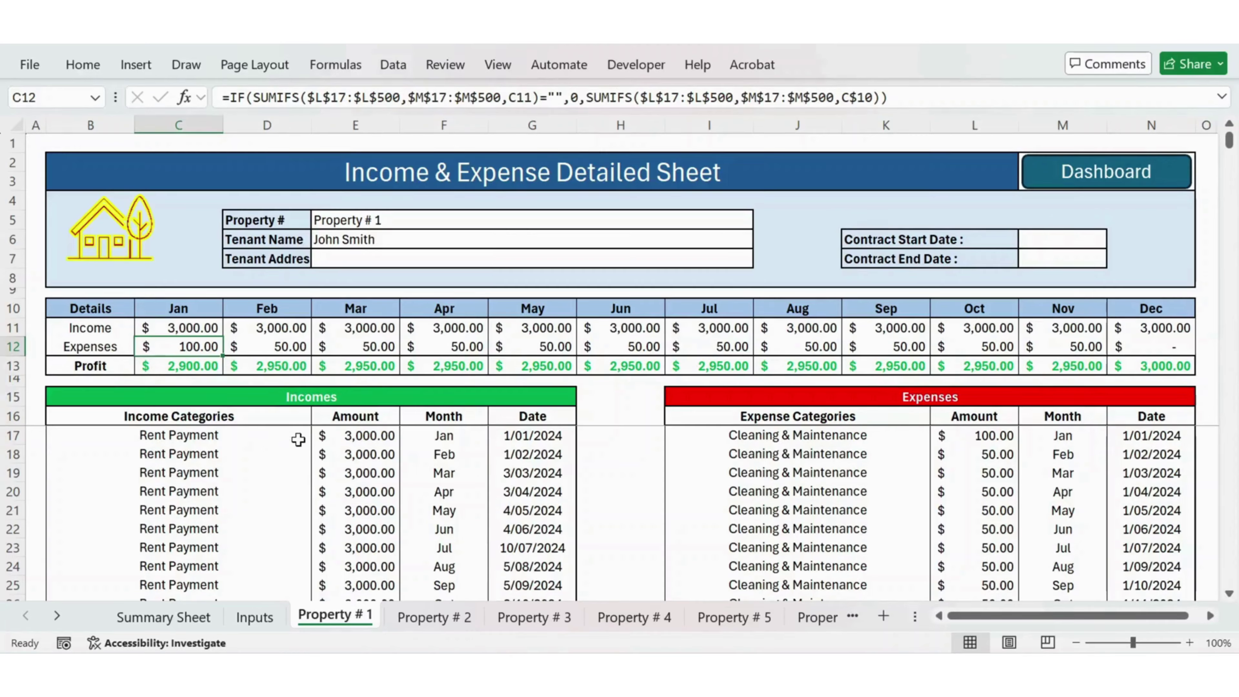
- Review the available income categories for the first income entry on the Property # 1 sheet
click(278, 435)
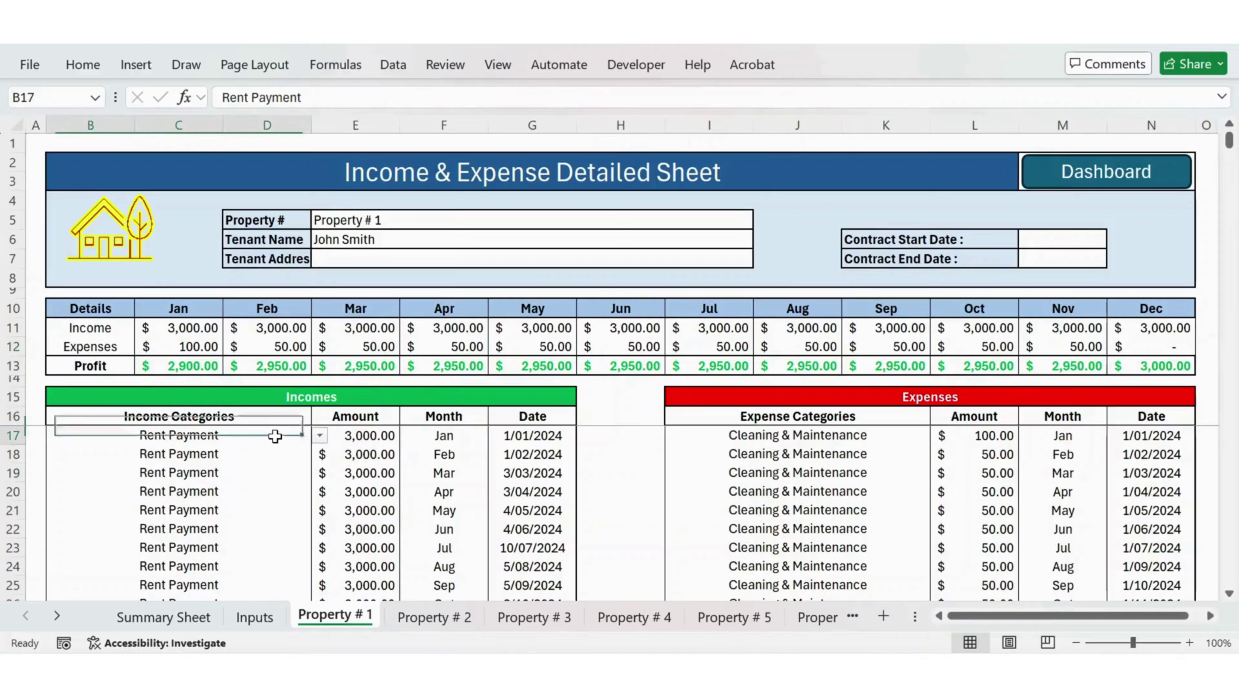
click(320, 436)
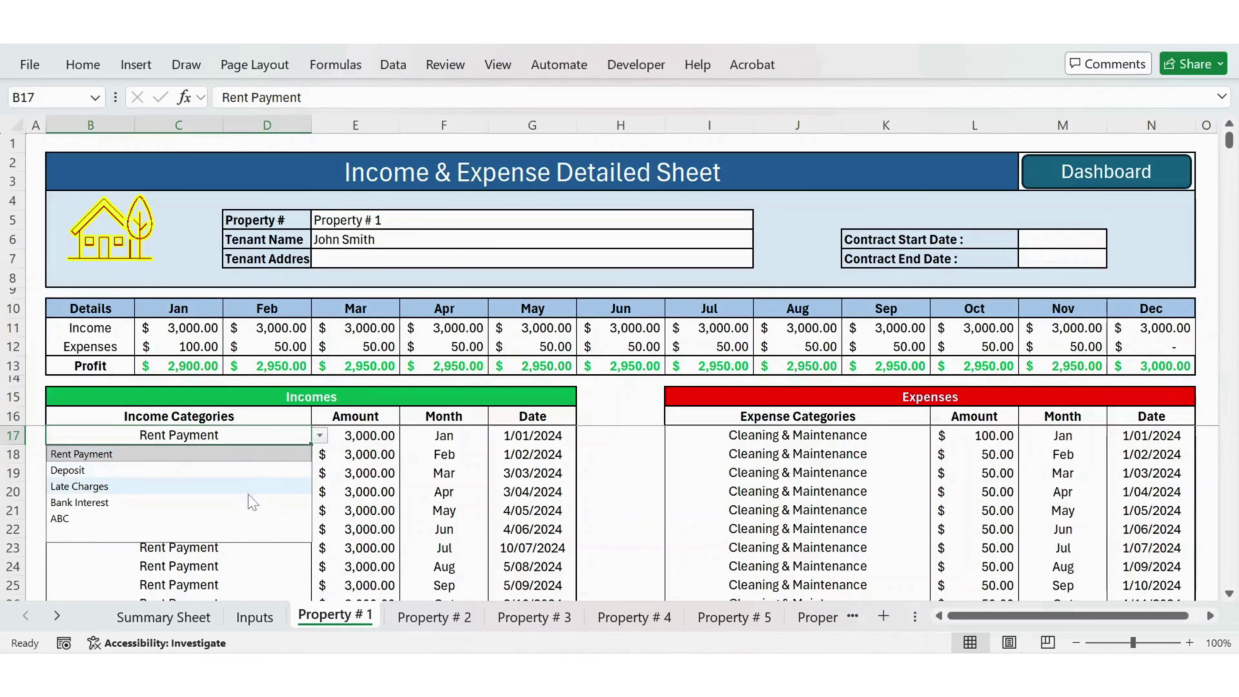
click(345, 549)
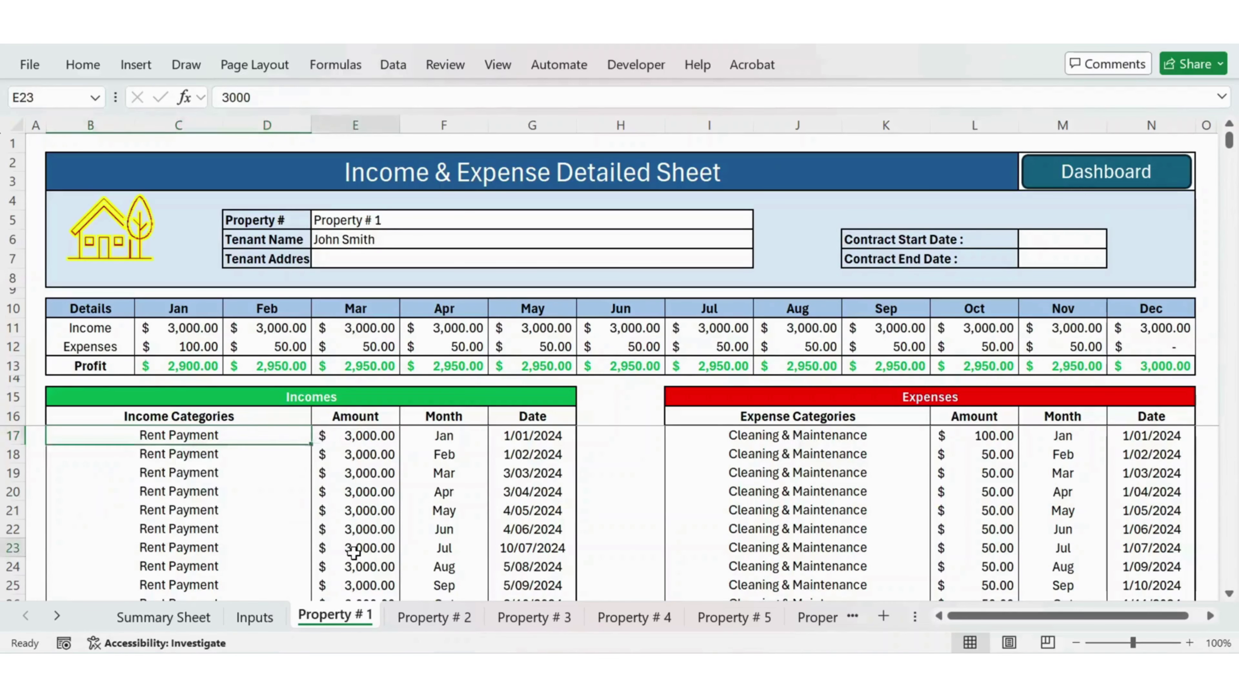
- Add Tip below ABC in the Inputs sheet's Income Categories, and check the category choices for Property # 1's first income entry
click(264, 623)
click(137, 254)
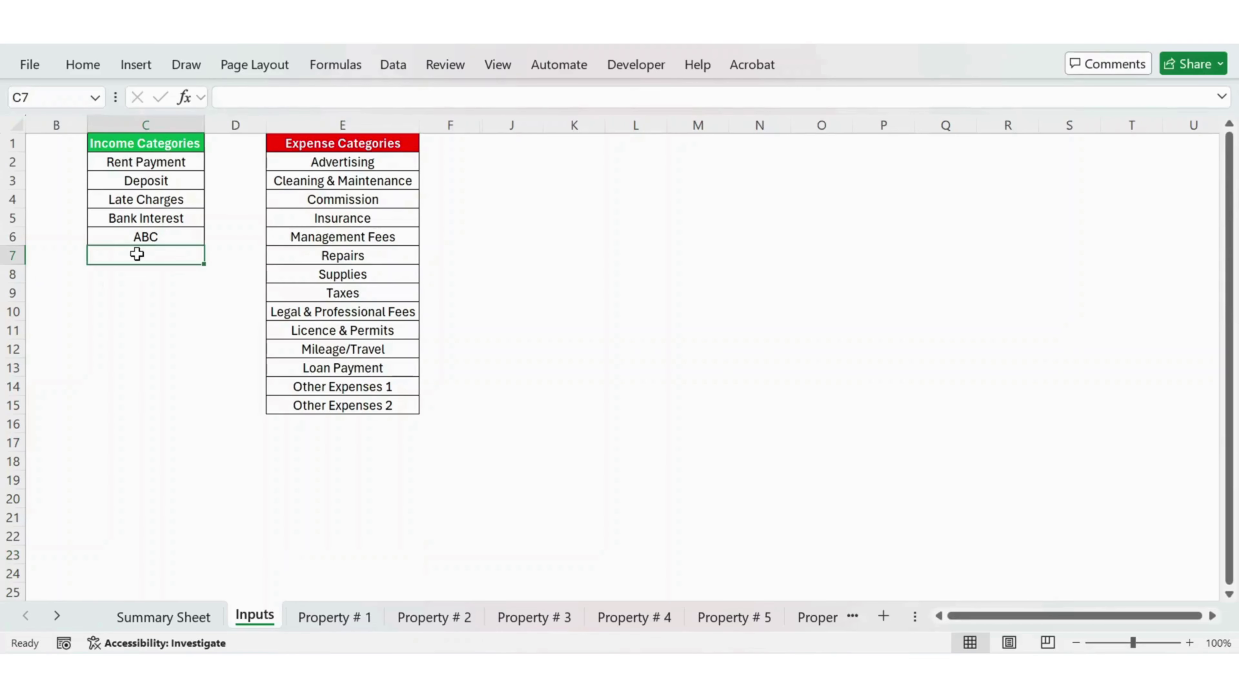
text(Tip)
key(Return)
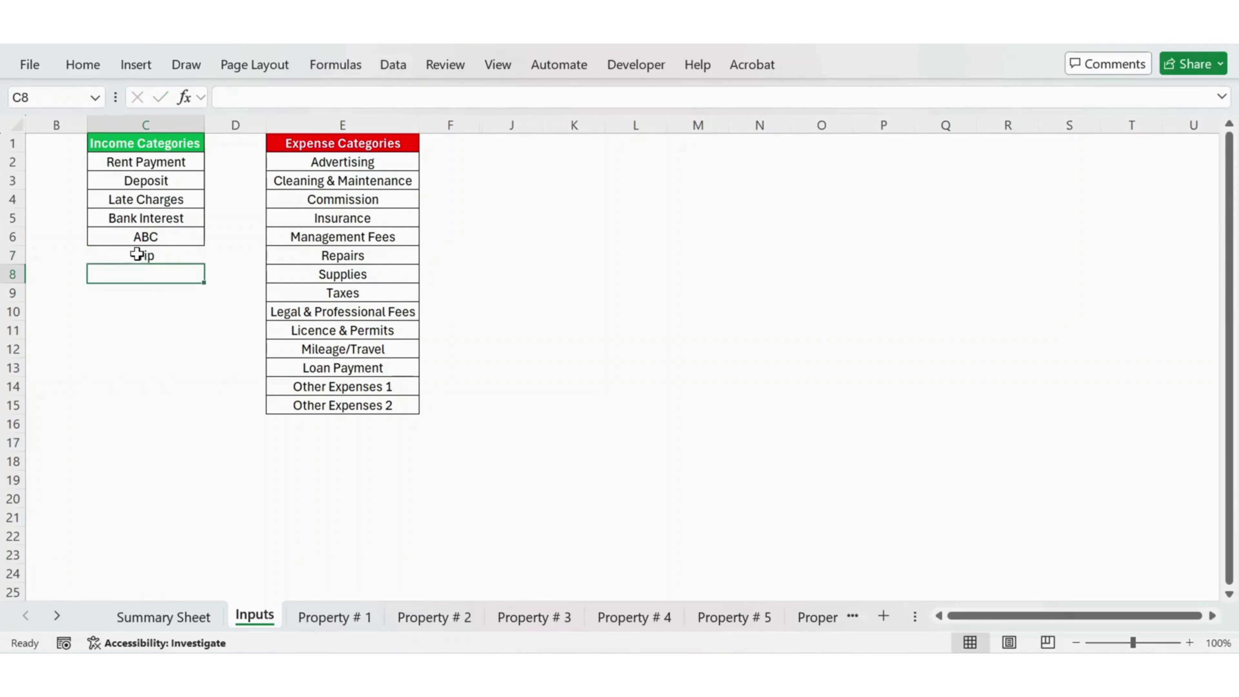
click(334, 617)
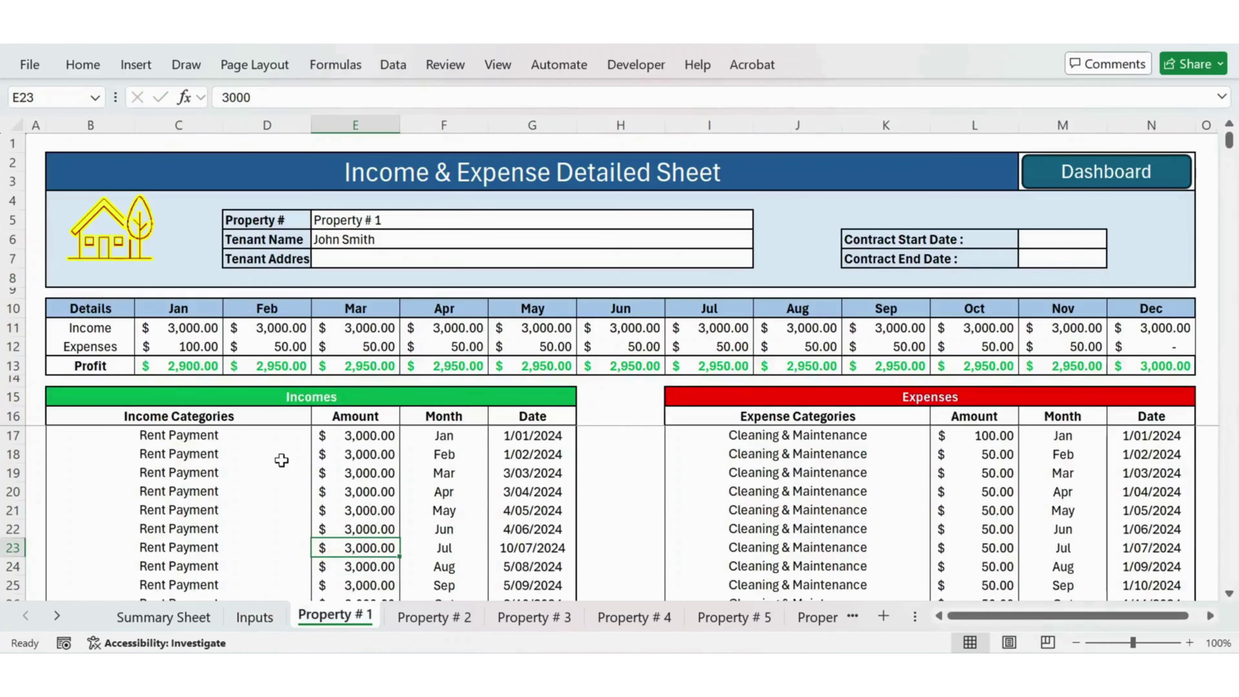
click(303, 435)
click(320, 435)
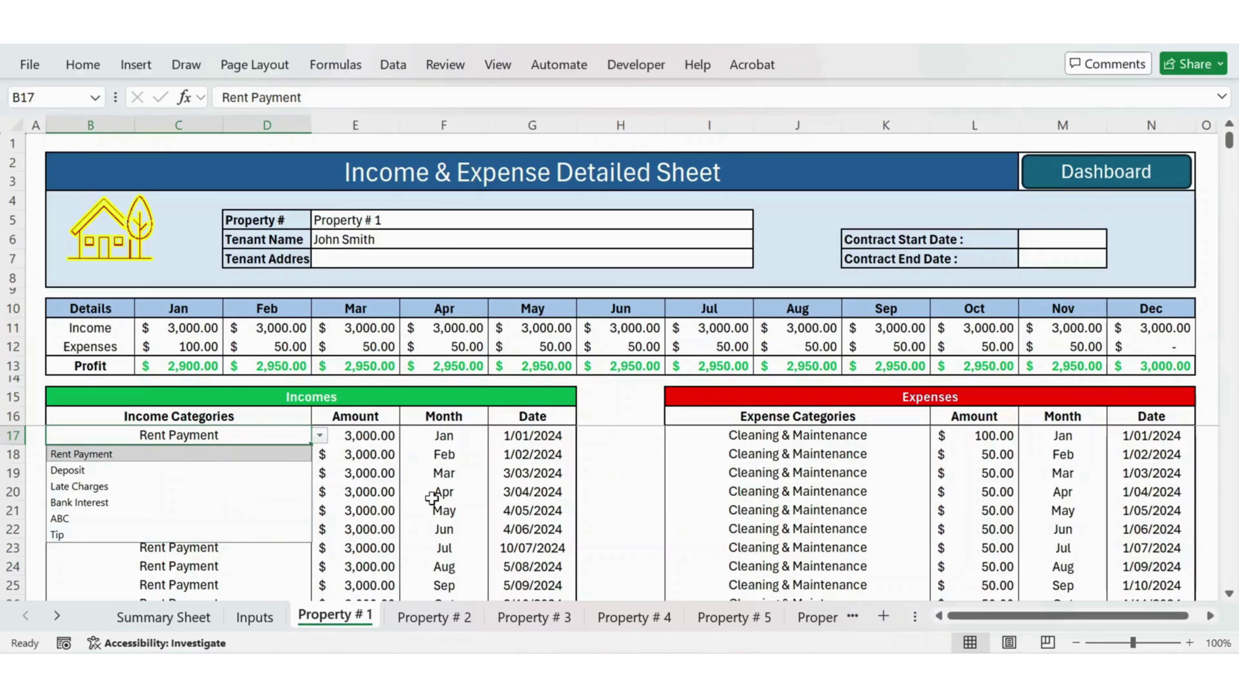
key(Escape)
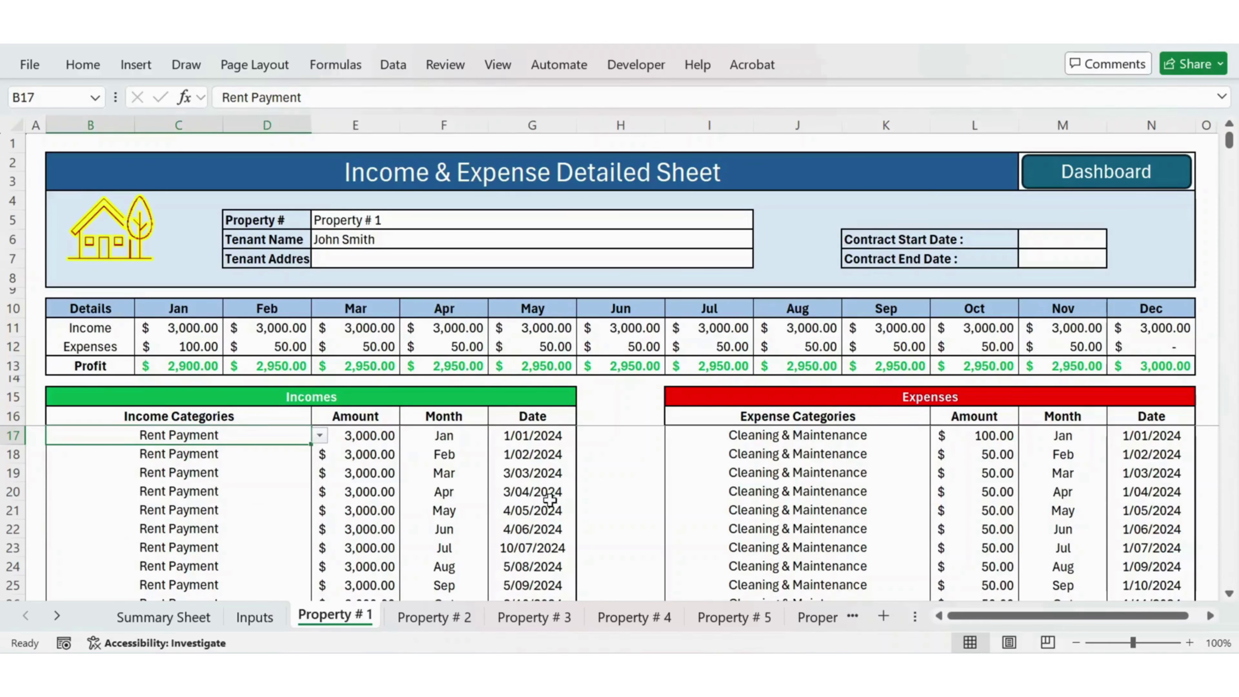
- Review the expense categories on the Inputs sheet, and the first income entry's month choices and January profit formula on Property # 1
click(267, 628)
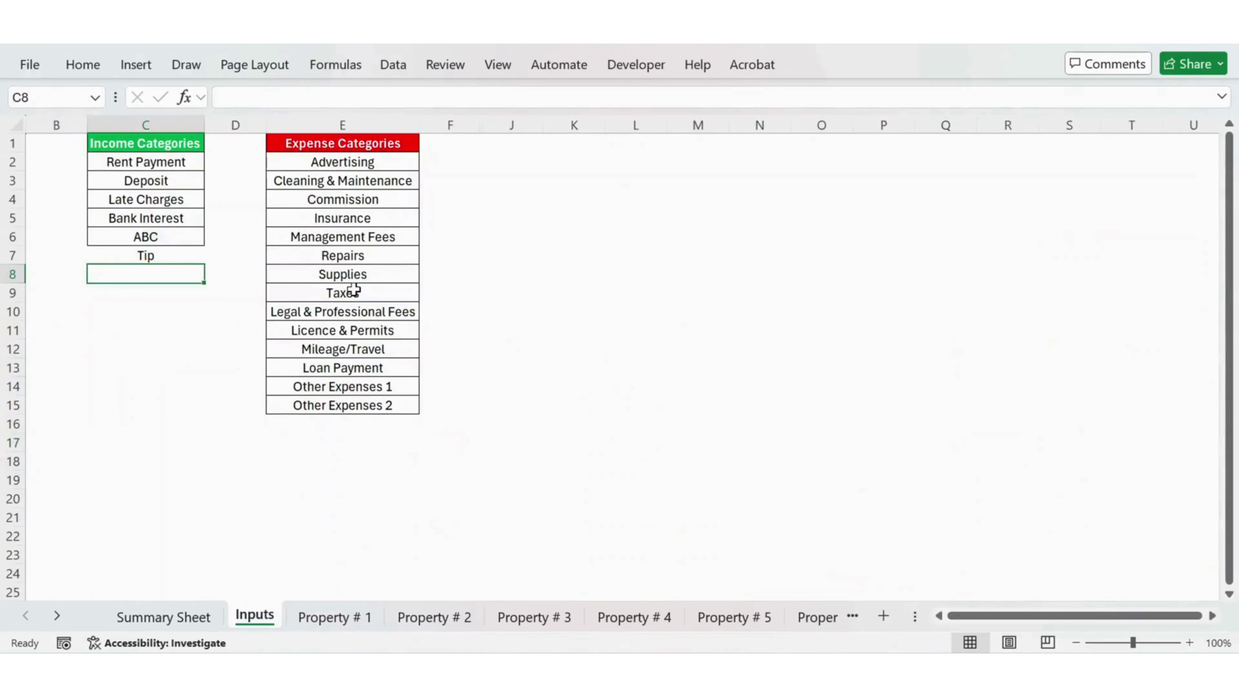
click(352, 627)
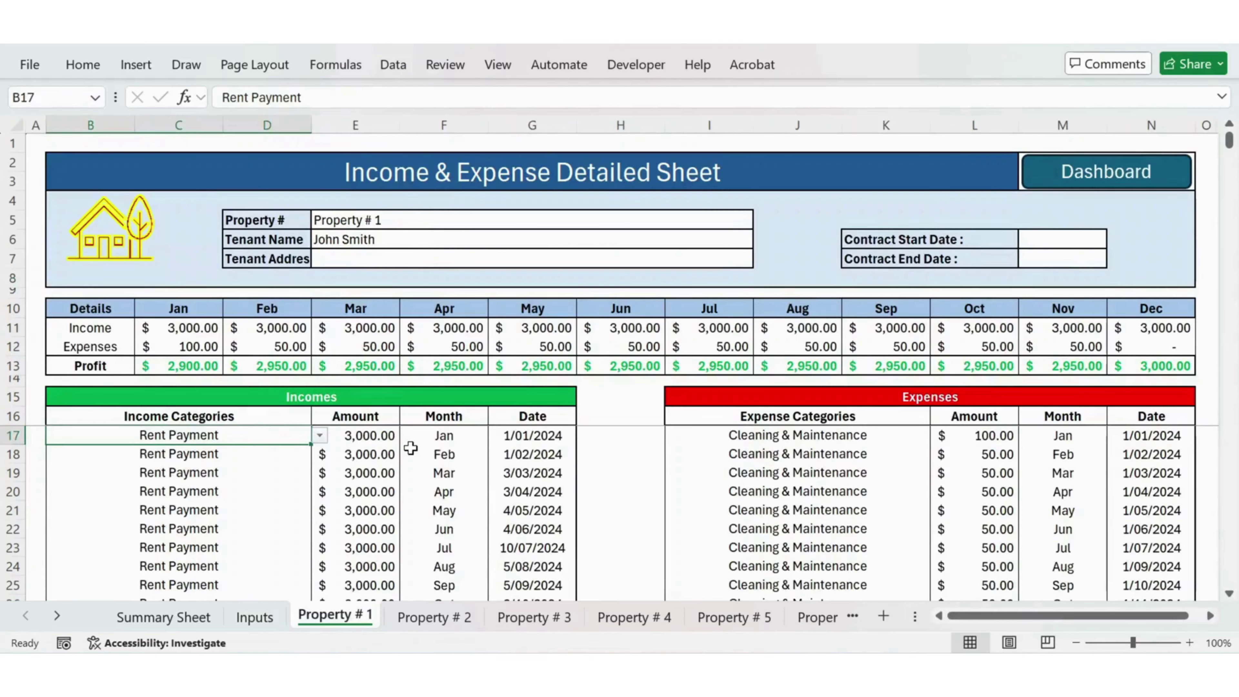
click(438, 436)
click(496, 436)
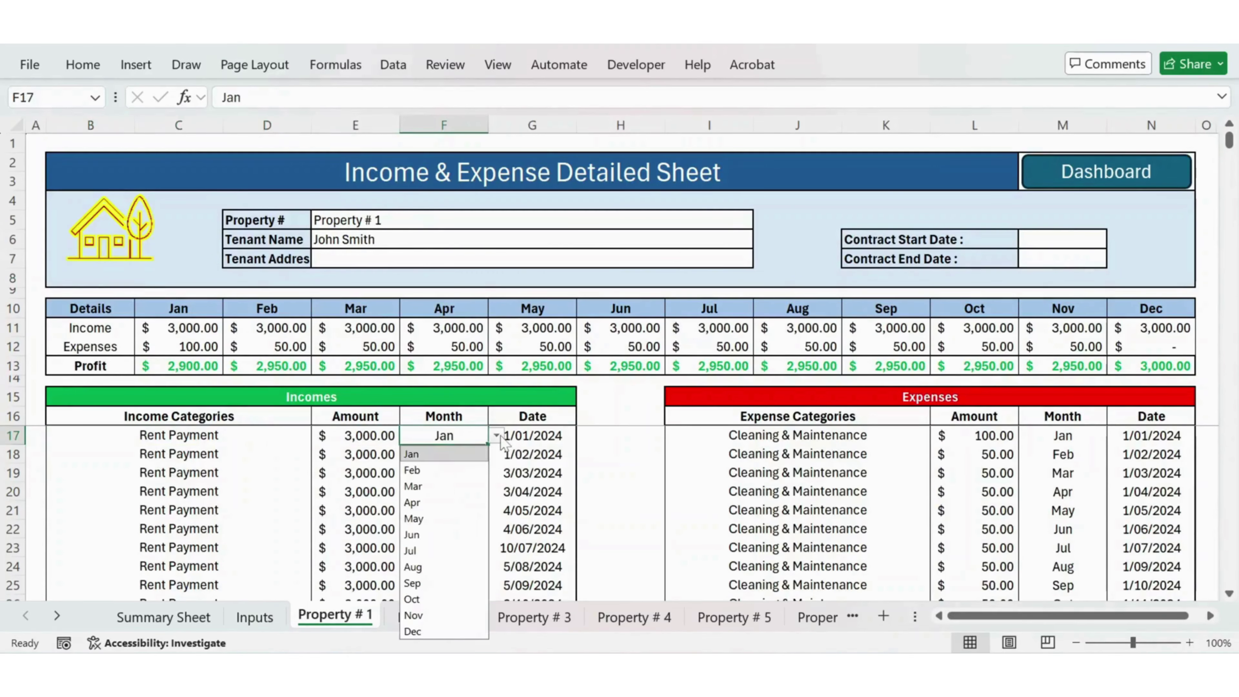
click(560, 471)
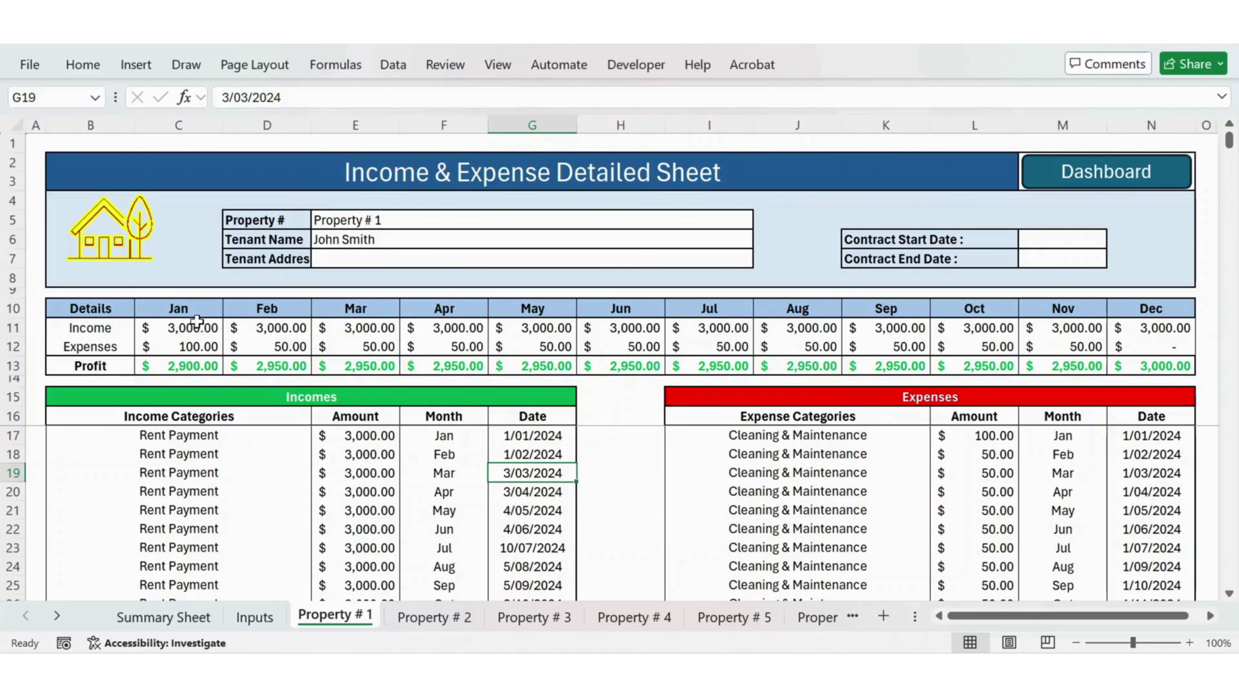
click(196, 368)
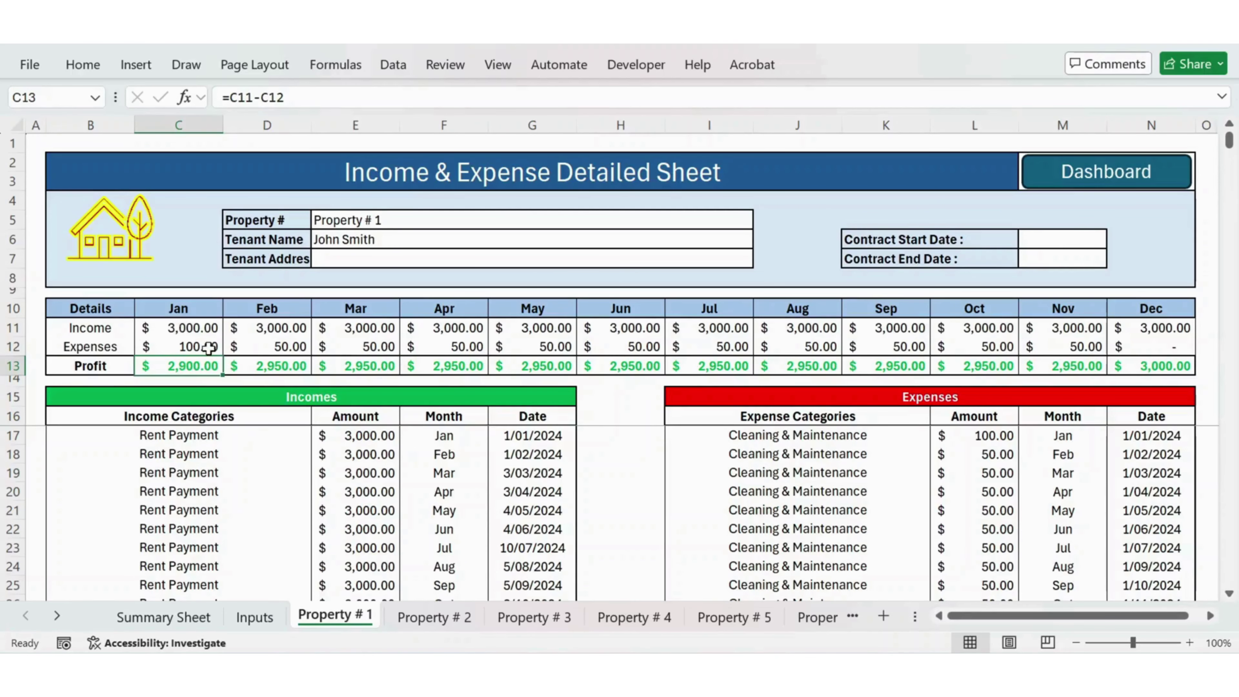
- Examine the formulas behind April's expenses and profit on the Property # 2 sheet
click(437, 618)
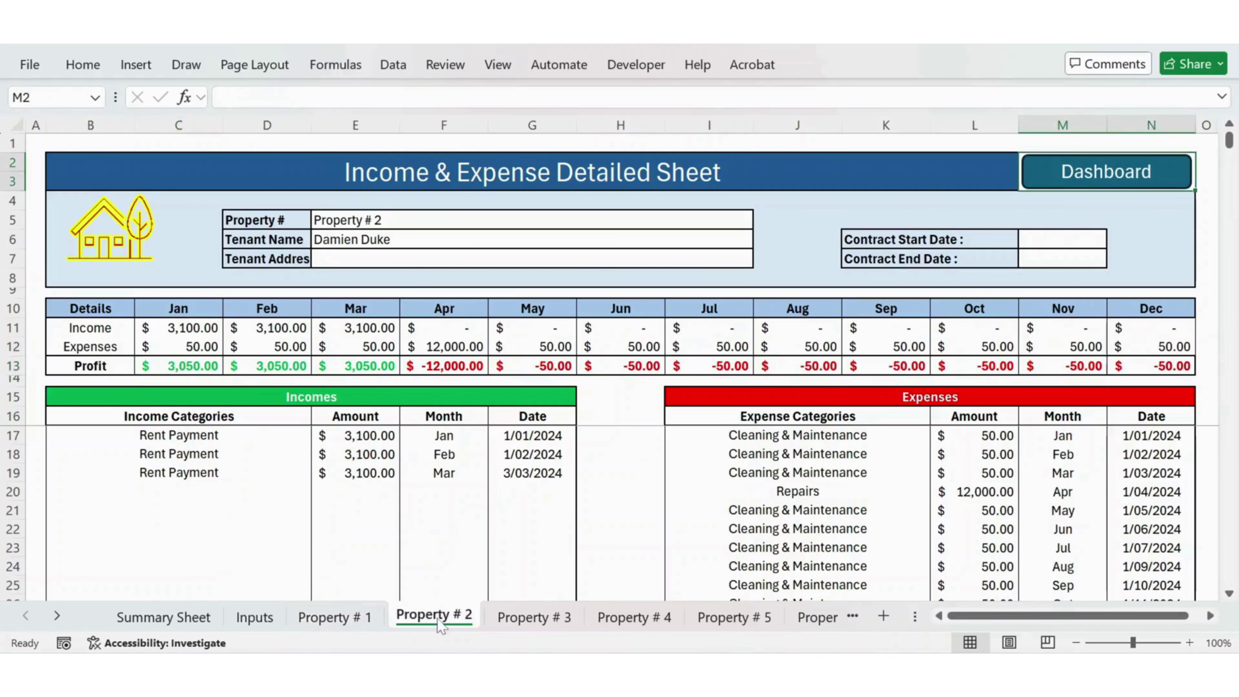
click(432, 348)
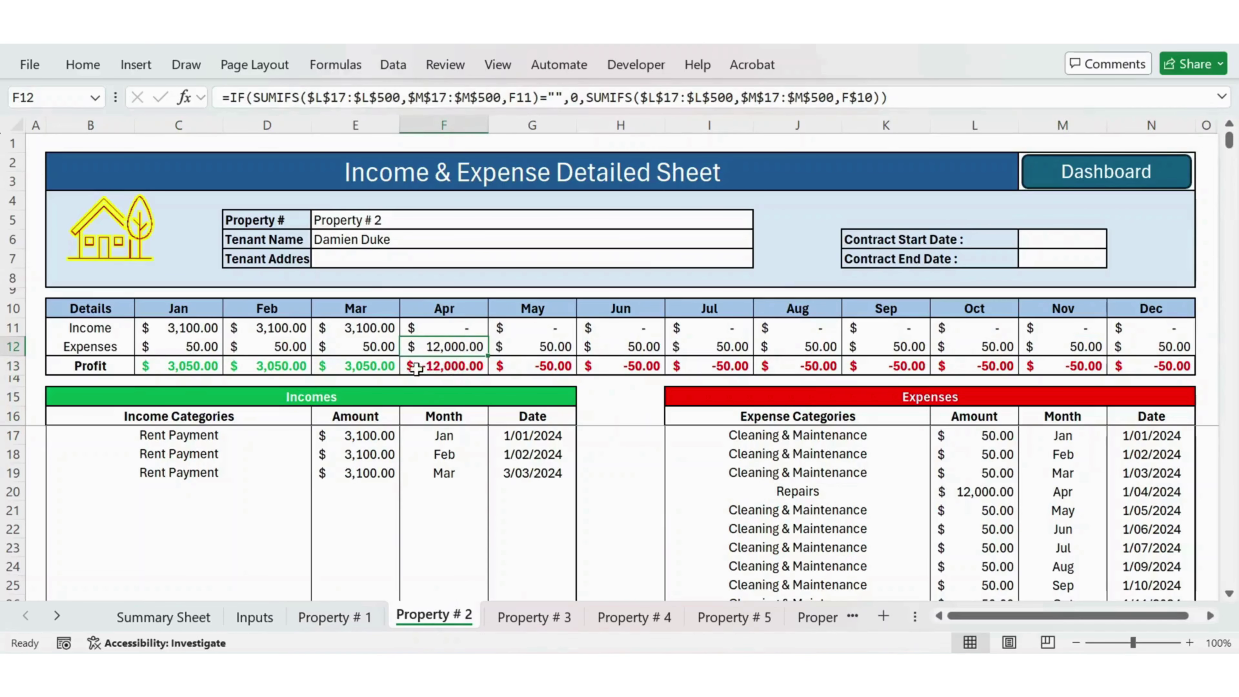
click(436, 367)
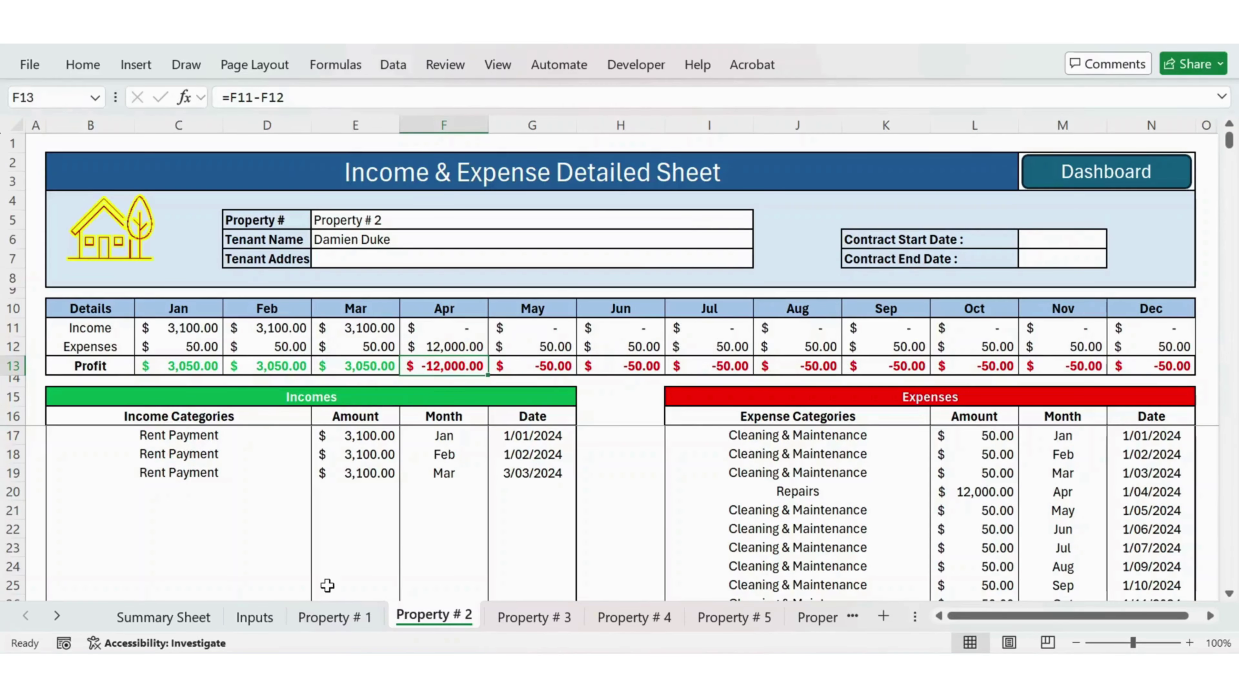
- Return to the Summary Sheet and examine the formulas behind Property # 1's tenant name, total income, total expense and profit
click(197, 619)
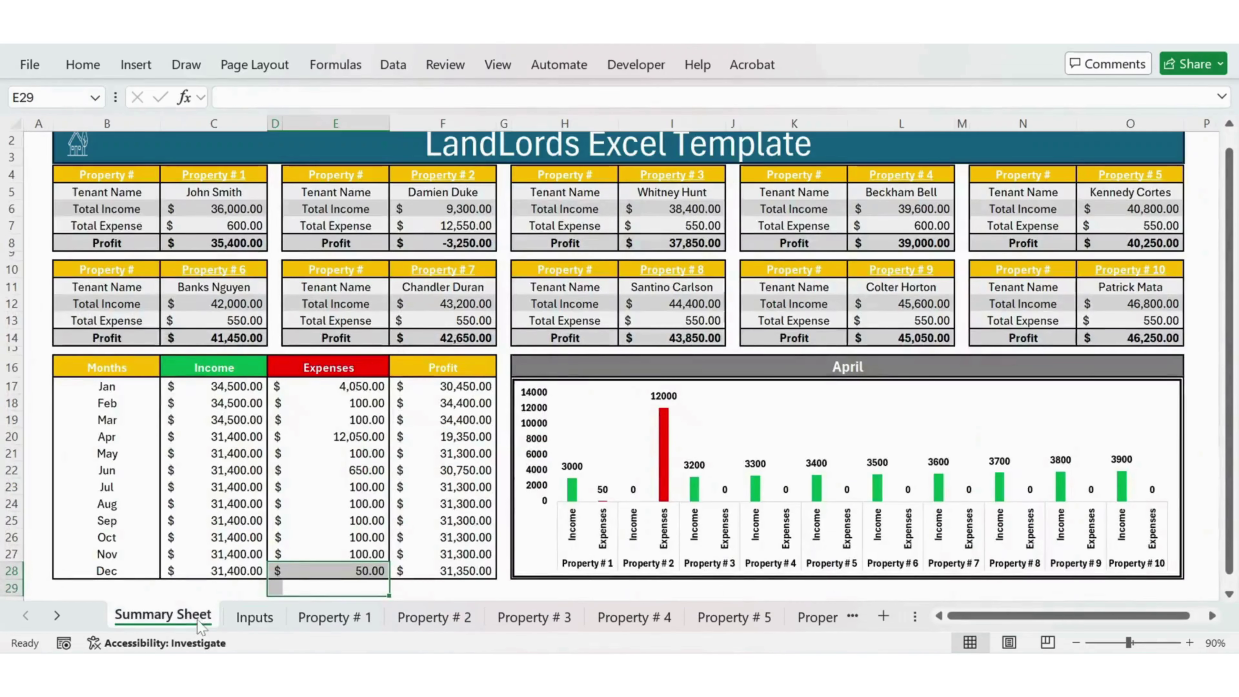
click(349, 552)
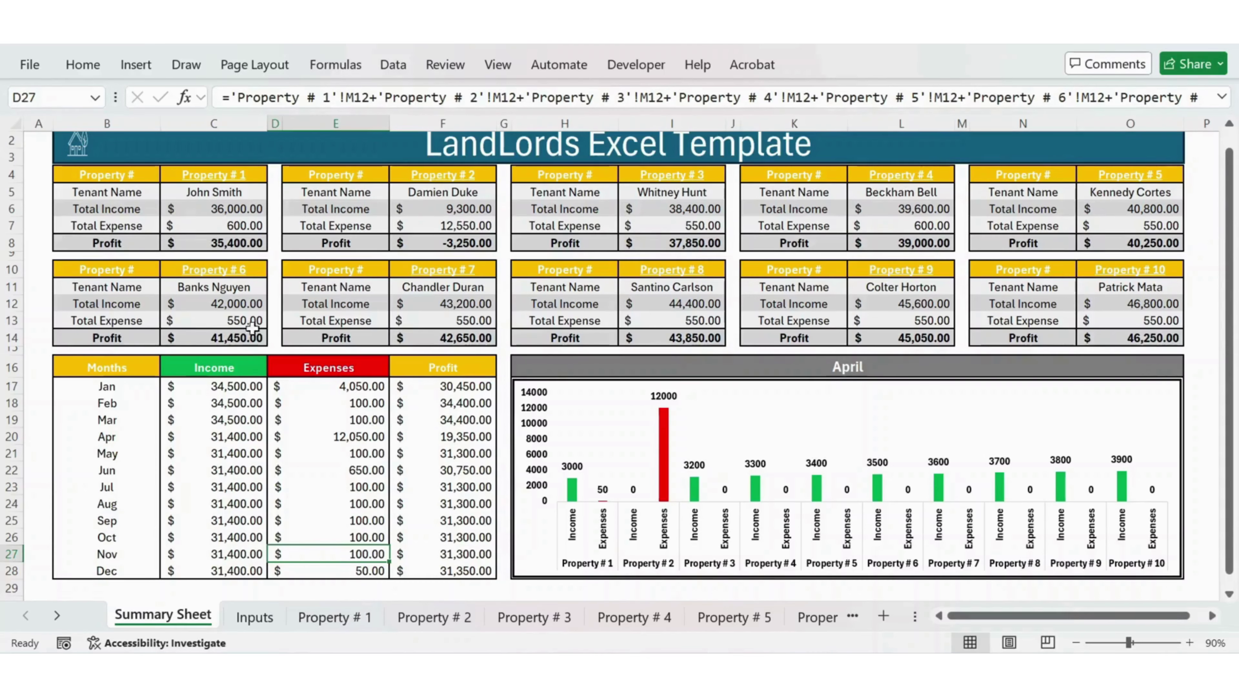
click(231, 194)
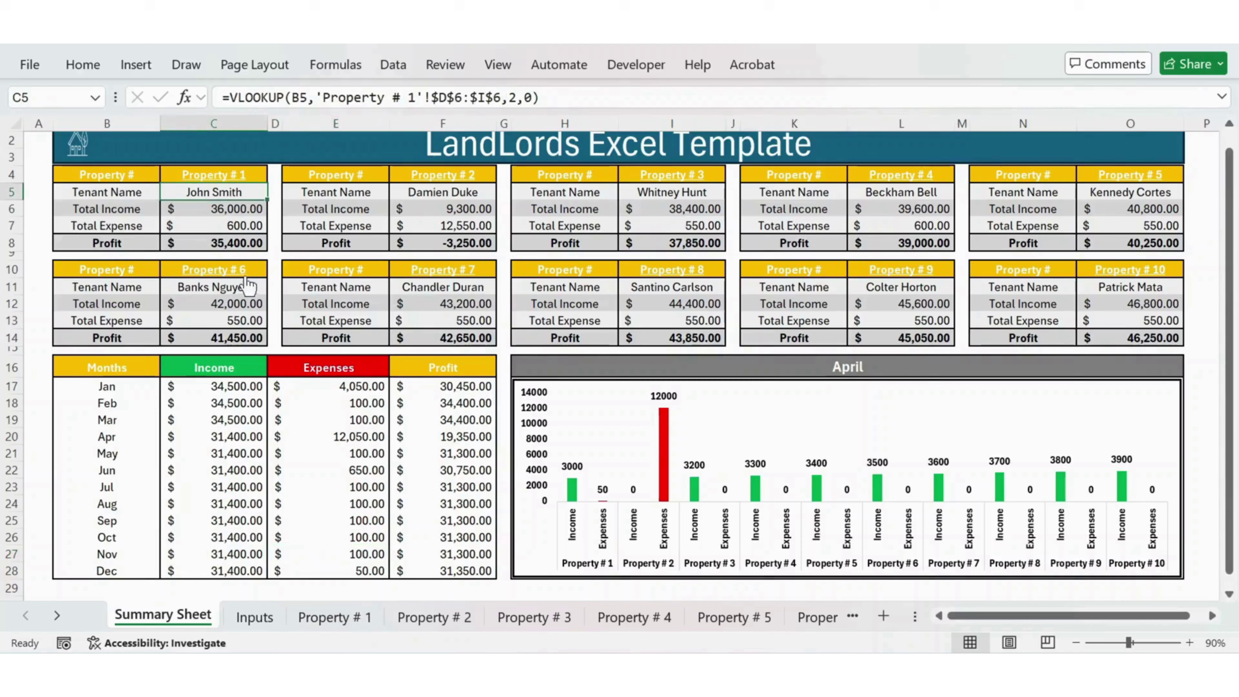
click(244, 211)
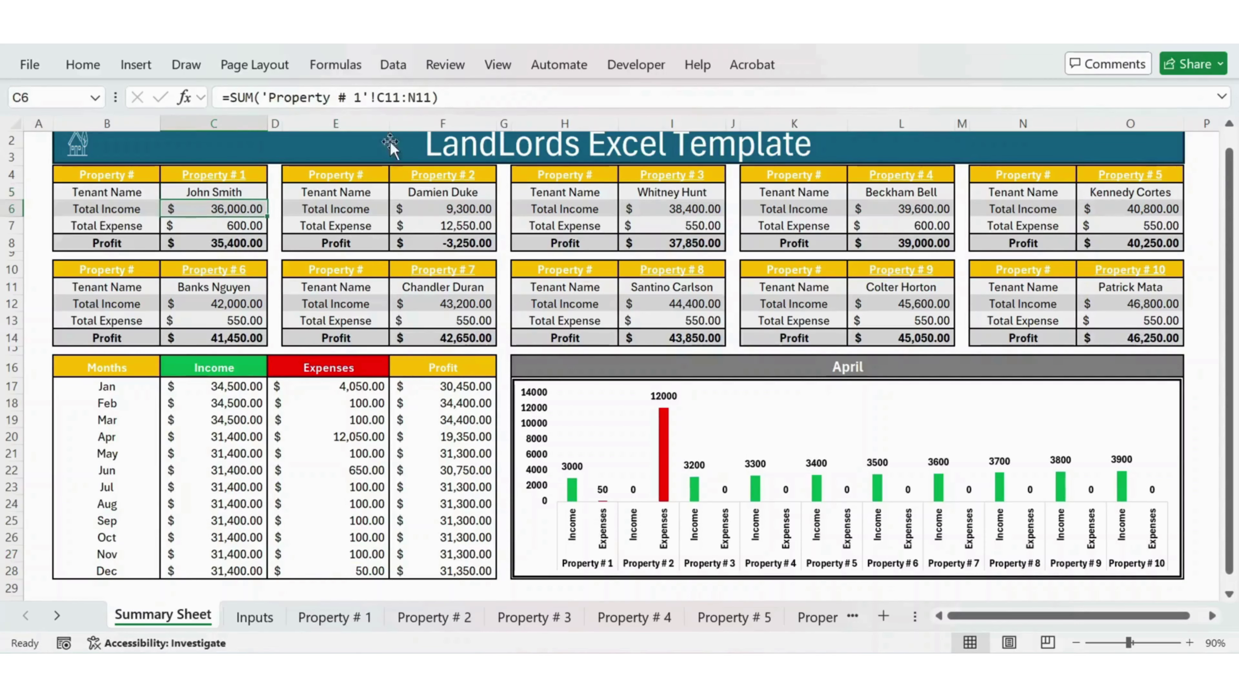
click(253, 225)
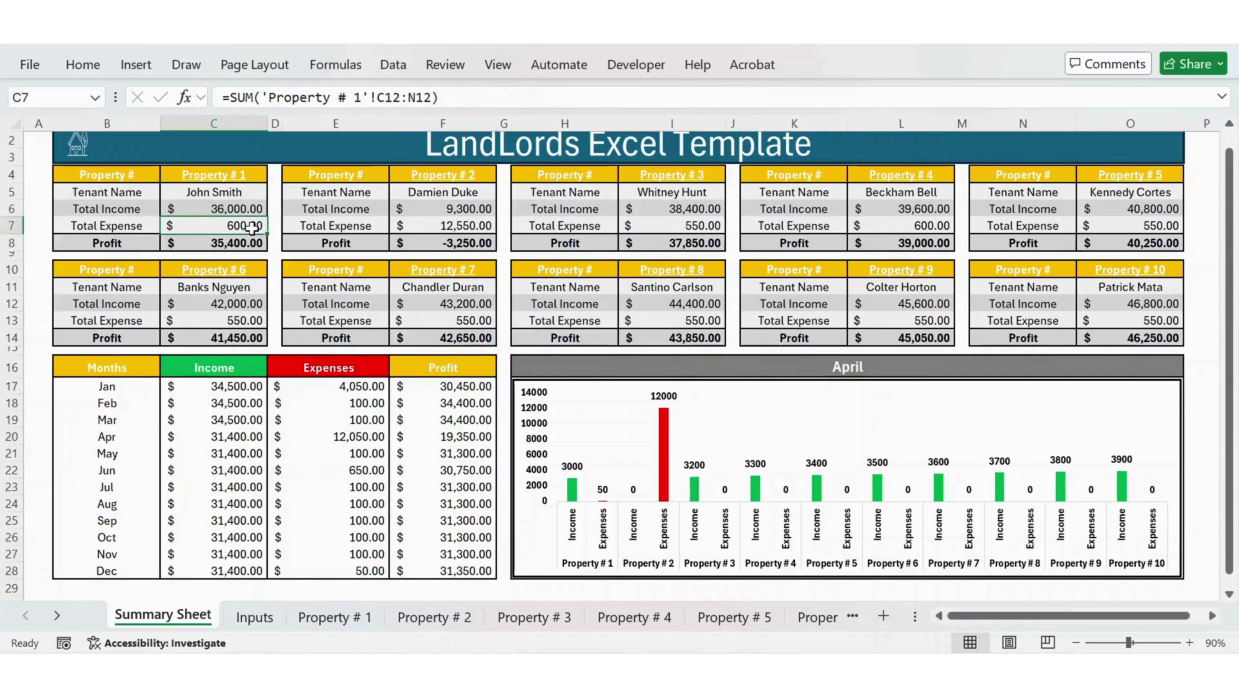
click(246, 243)
- Examine the full formulas behind January and July income, December expenses and December profit in the Summary Sheet's monthly table
click(234, 388)
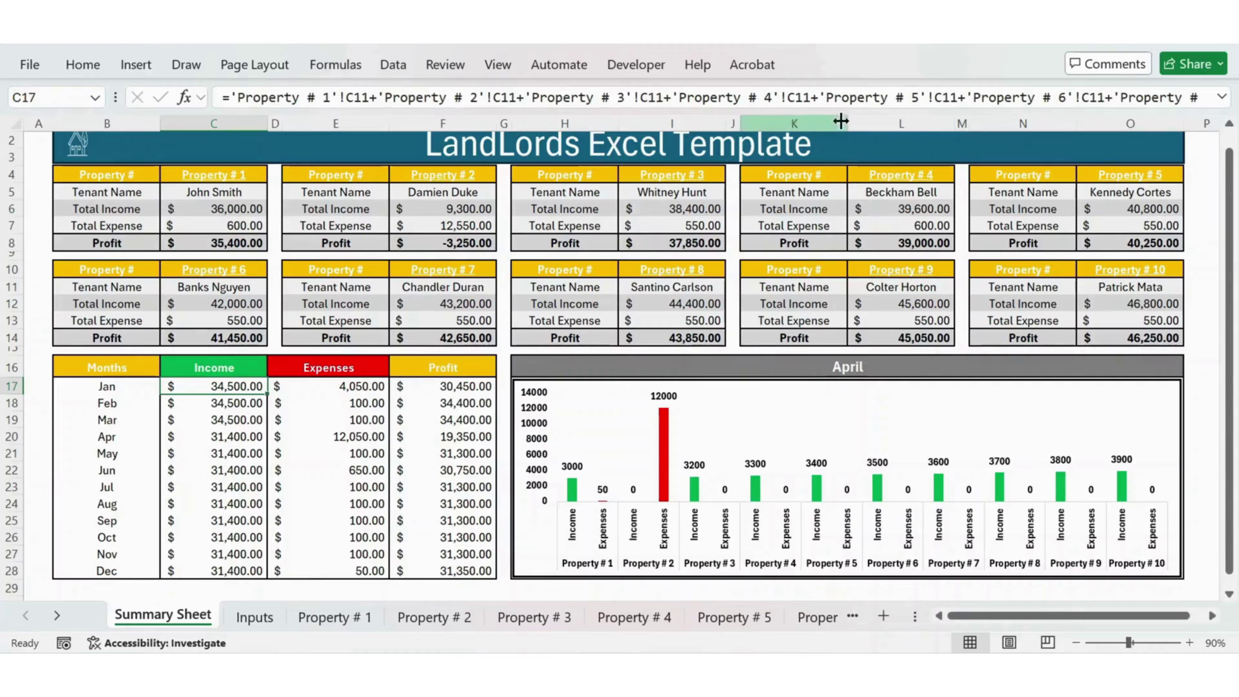
key(ctrl+shift+u)
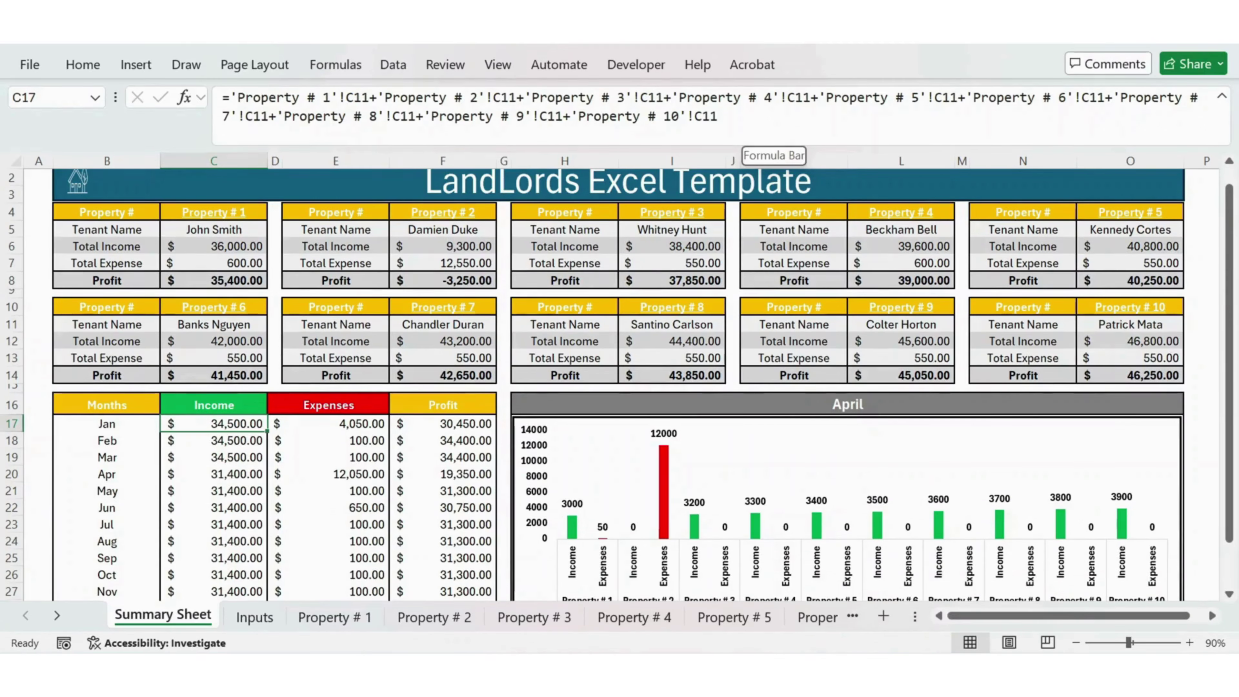
click(232, 521)
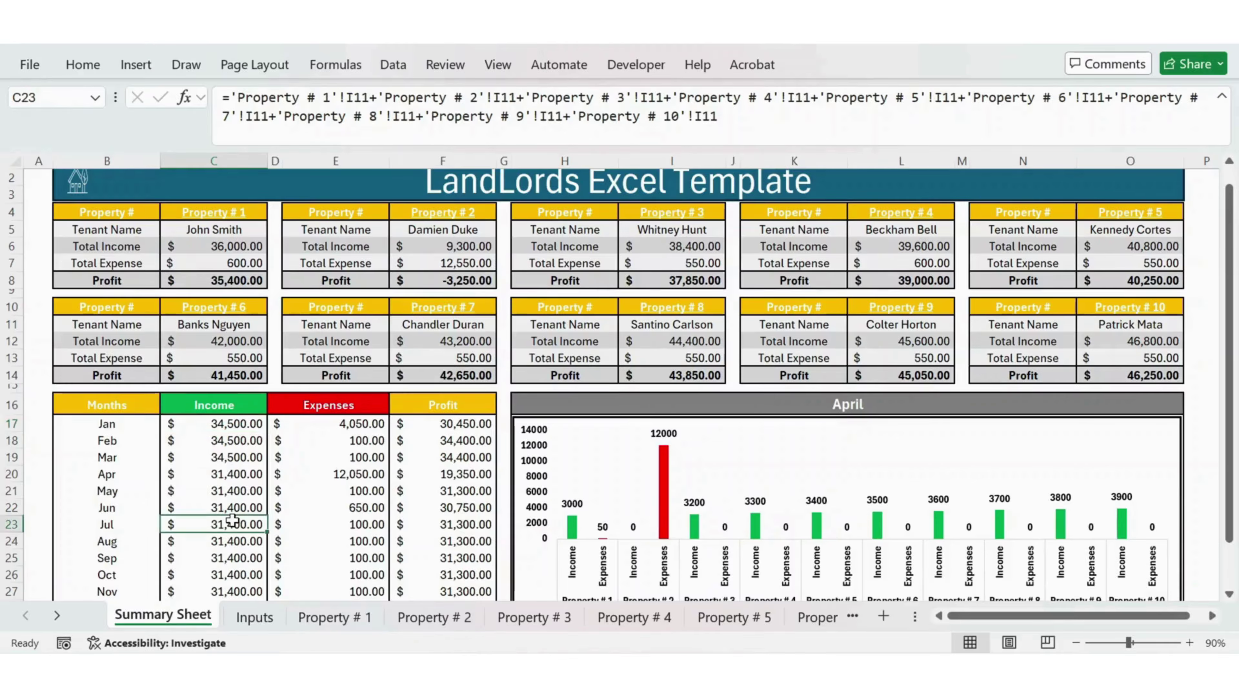
click(353, 574)
key(Down)
key(Down)
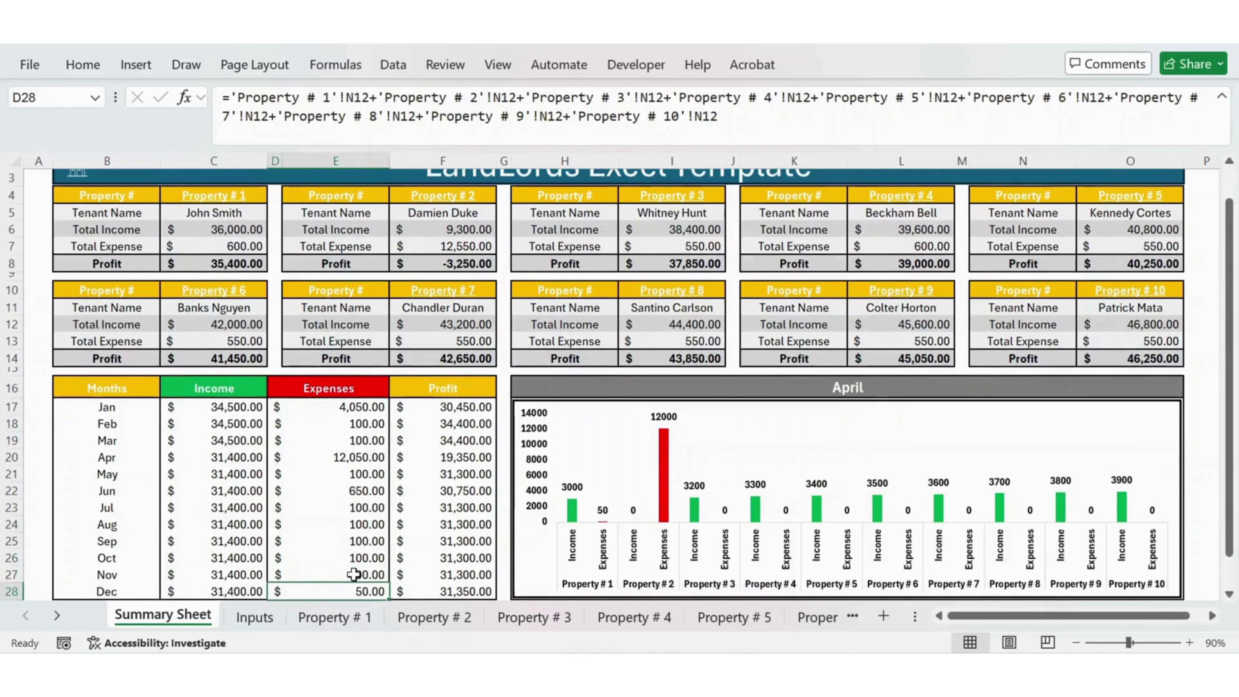
click(492, 584)
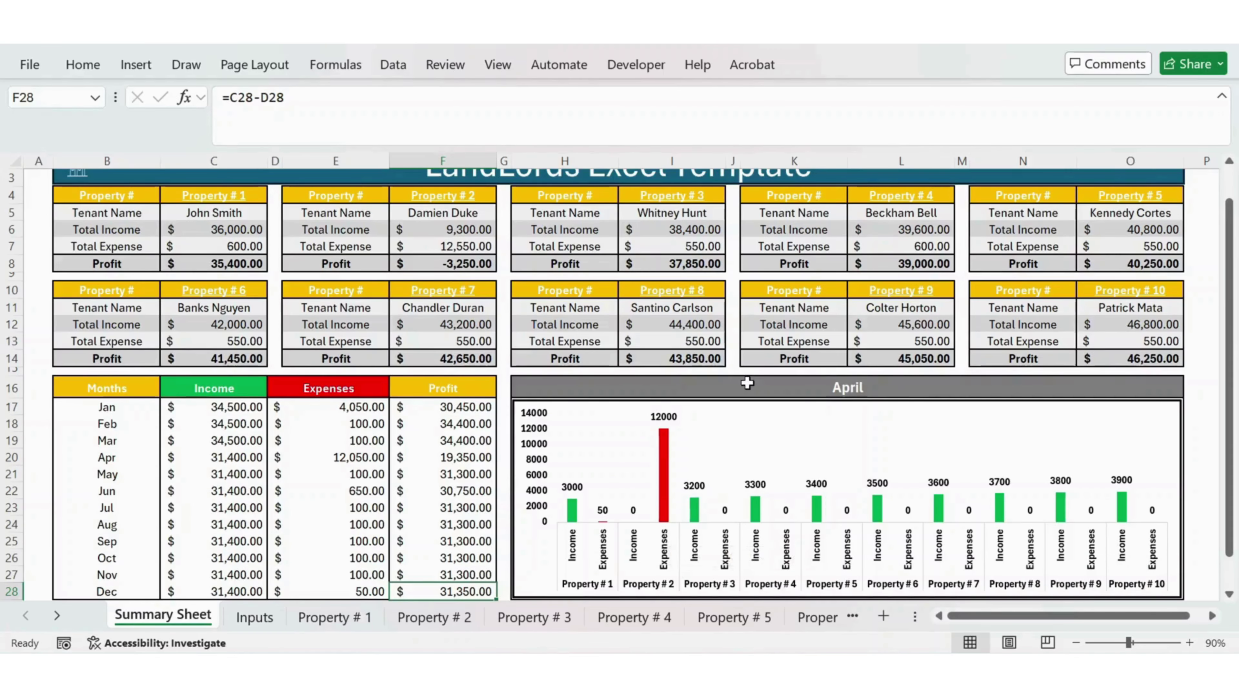
- Collapse the formula bar to one line and inspect the Property # 2 expenses bar in the April chart
click(1222, 98)
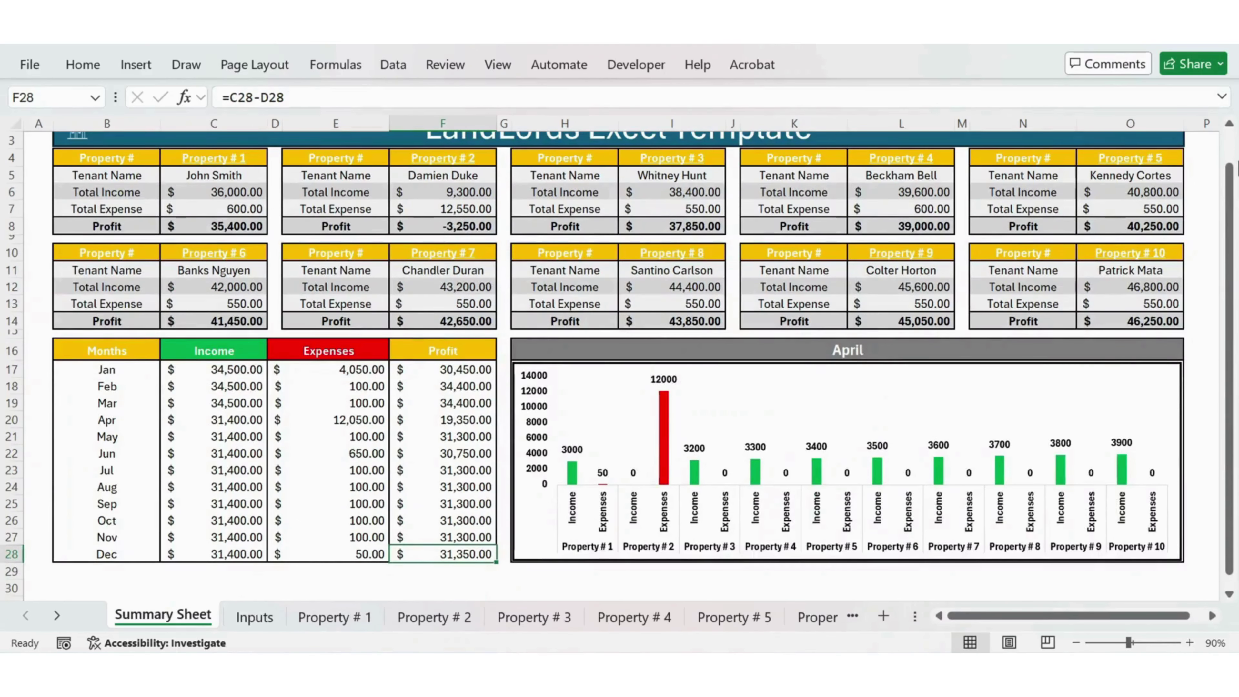
scroll(1231, 155, up, 1)
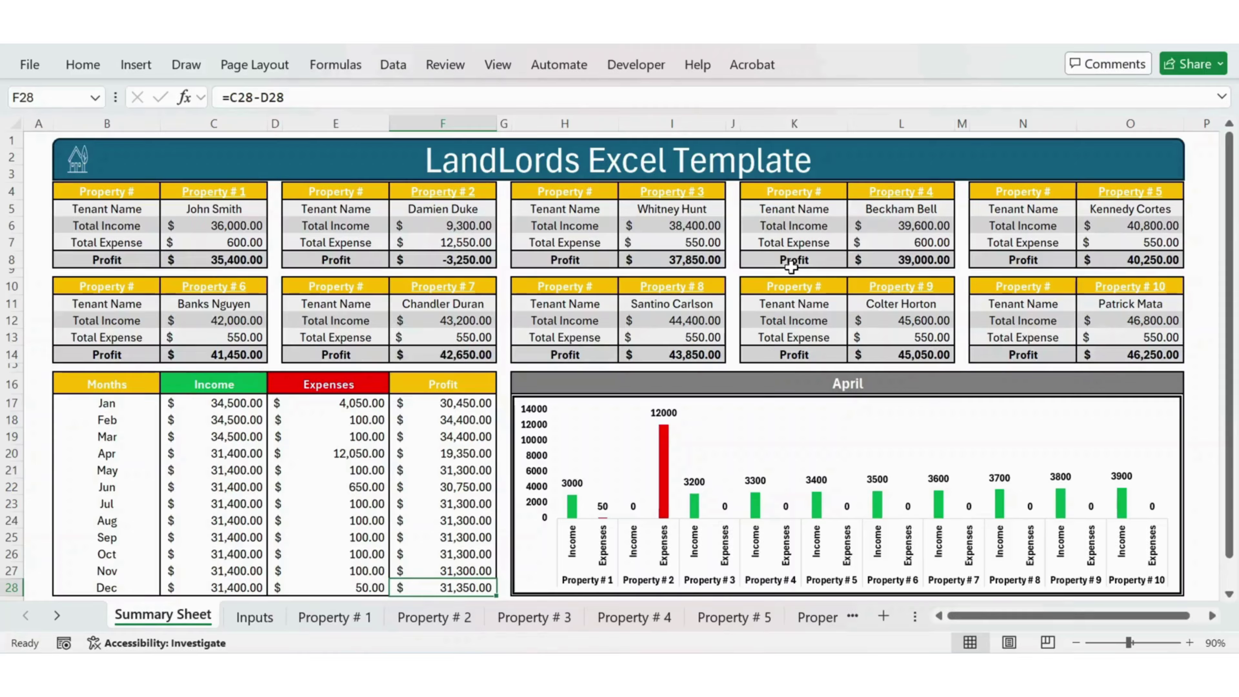
mouse_move(663, 498)
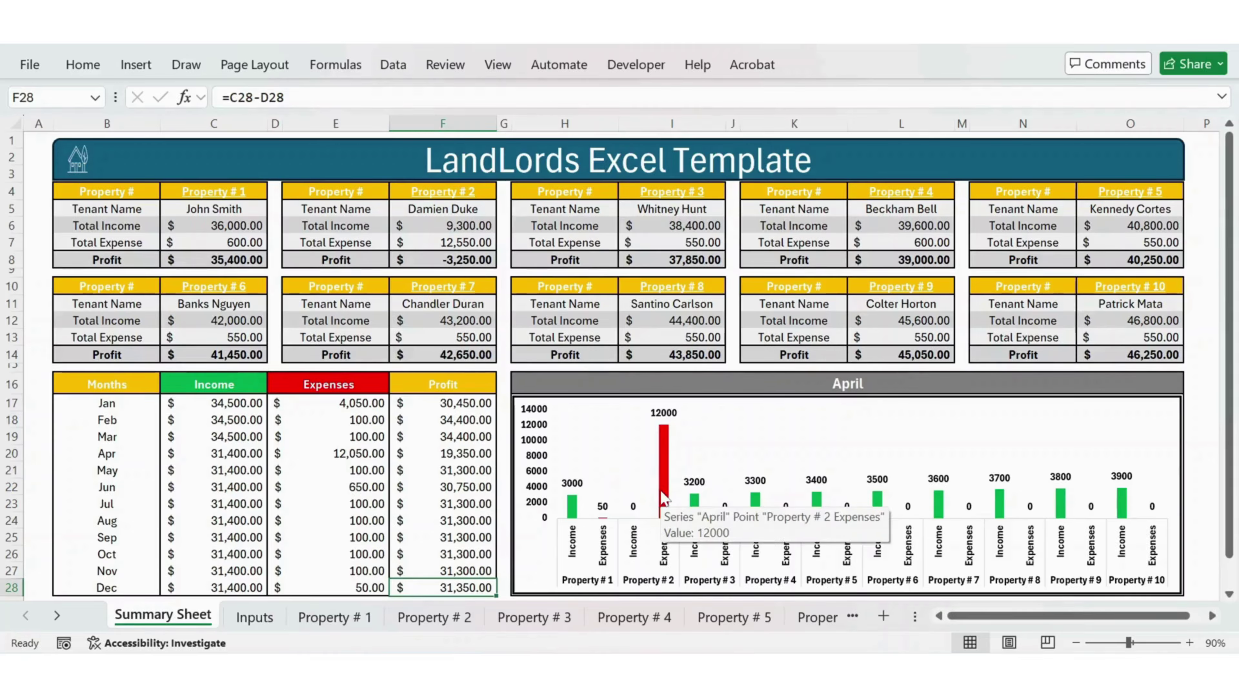